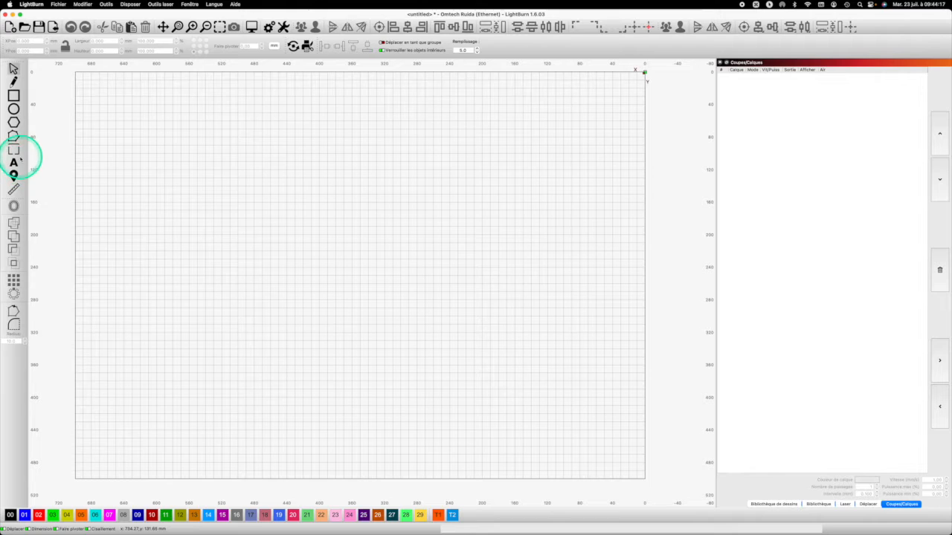
Step: Hide the Outils toolbar and restore it to the workspace
mouse_move(18, 59)
left_mouse_down()
mouse_move(94, 49)
mouse_move(89, 62)
mouse_move(64, 60)
mouse_move(64, 77)
mouse_move(10, 77)
mouse_move(18, 72)
mouse_move(11, 84)
mouse_move(38, 56)
mouse_move(13, 58)
mouse_move(13, 68)
left_mouse_up()
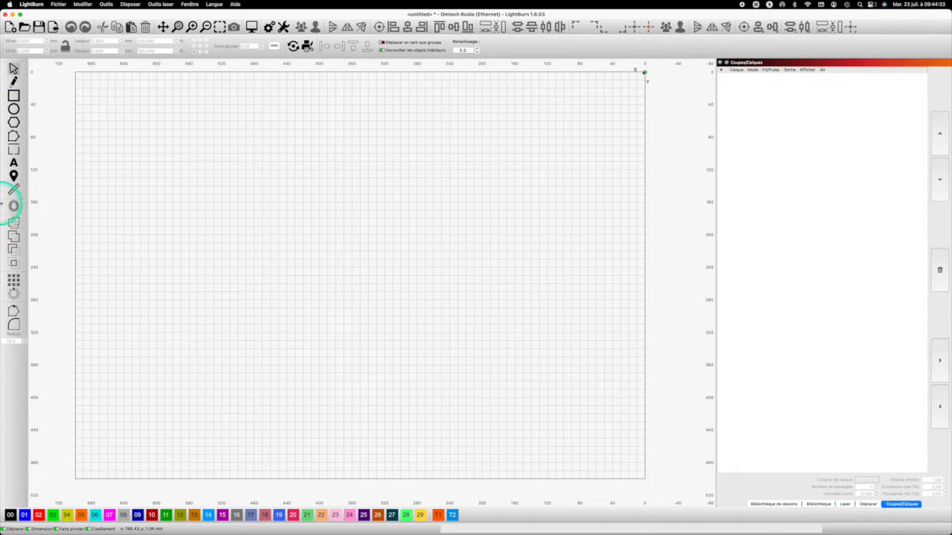
left_click(190, 5)
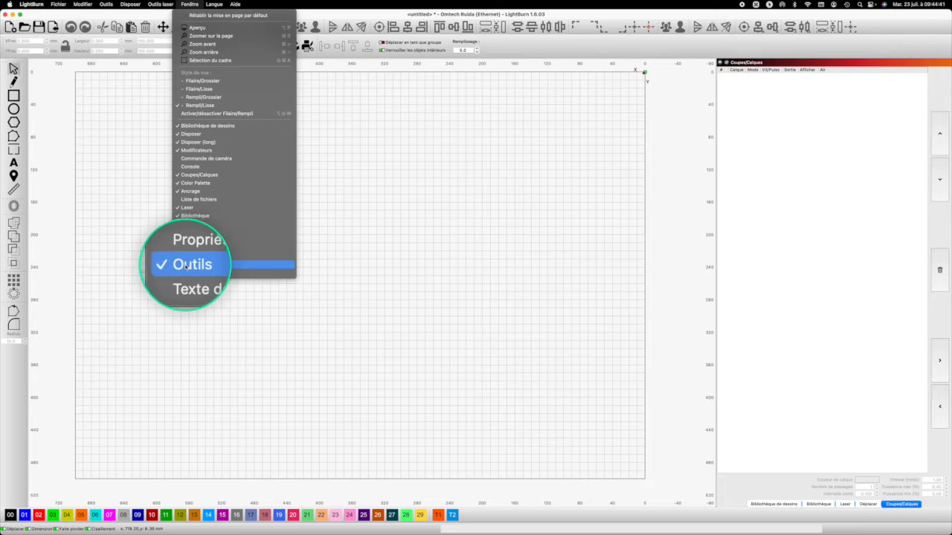
left_click(189, 267)
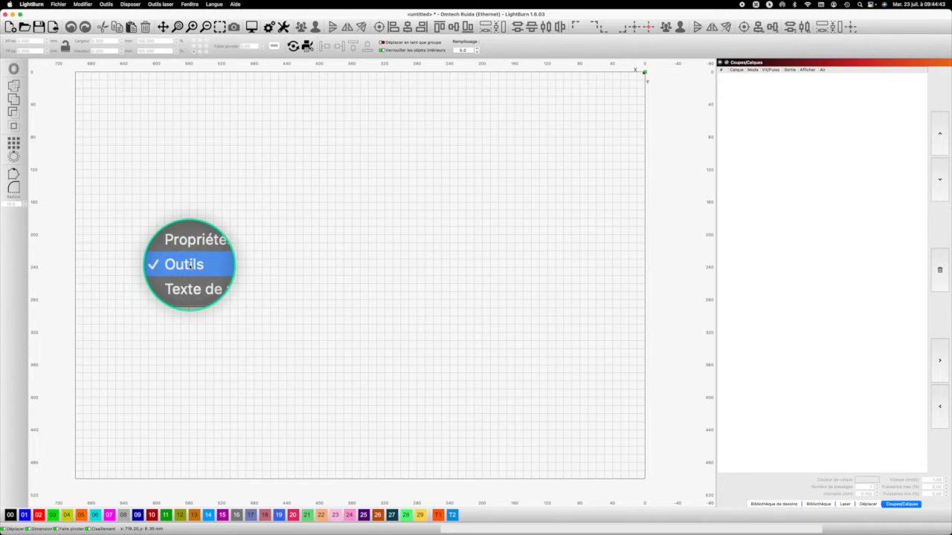
right_click(11, 249)
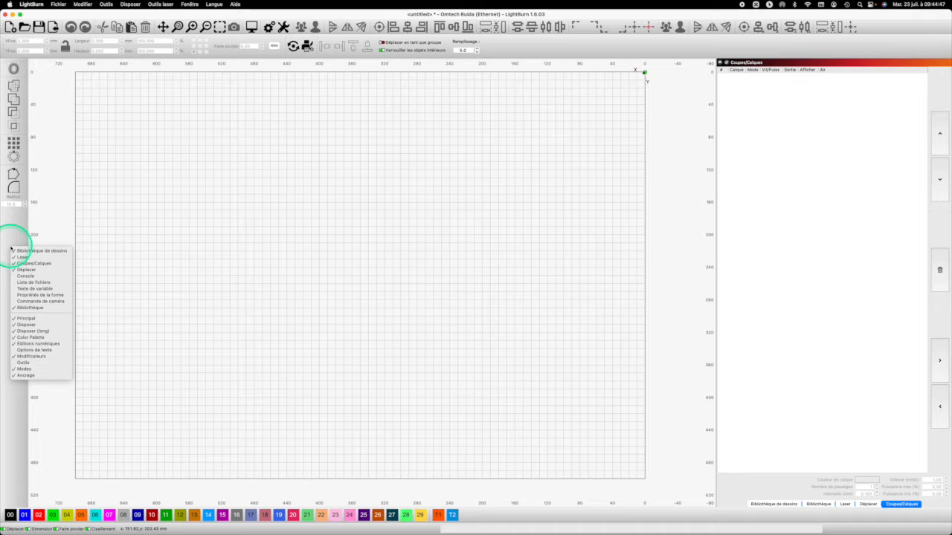
left_click(39, 365)
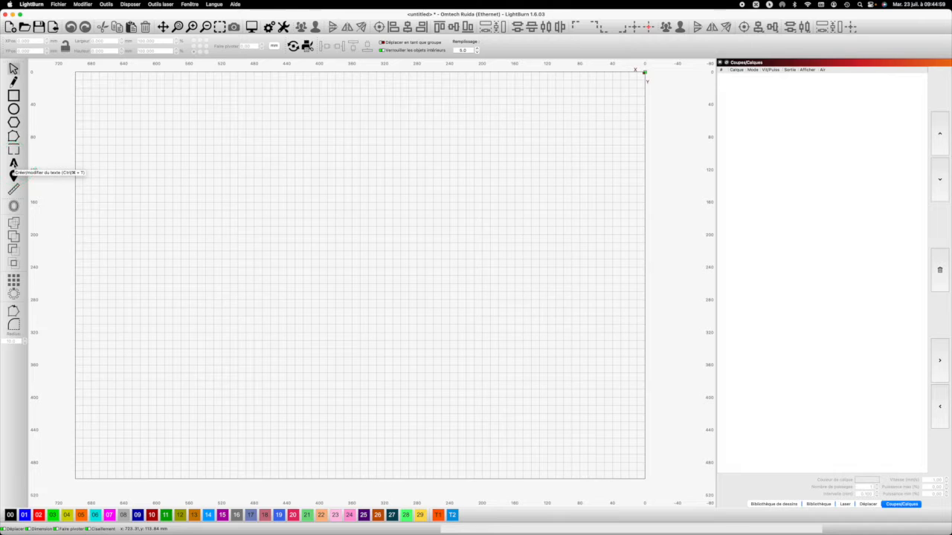
Step: Create a two-line text object on the work area reading "Hello" on the first line and "Wold" on the second
key("super+t")
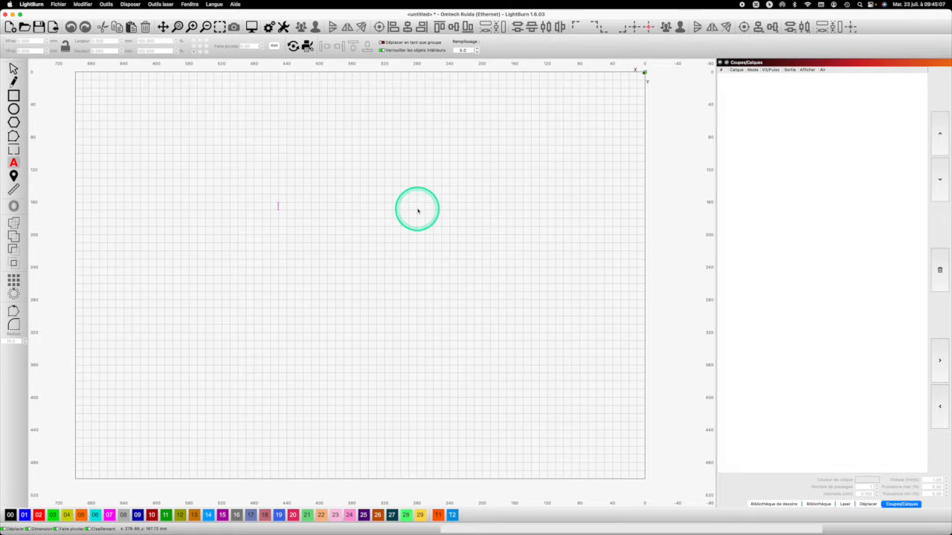
type("Hello")
key("shift+Return")
type("Wold")
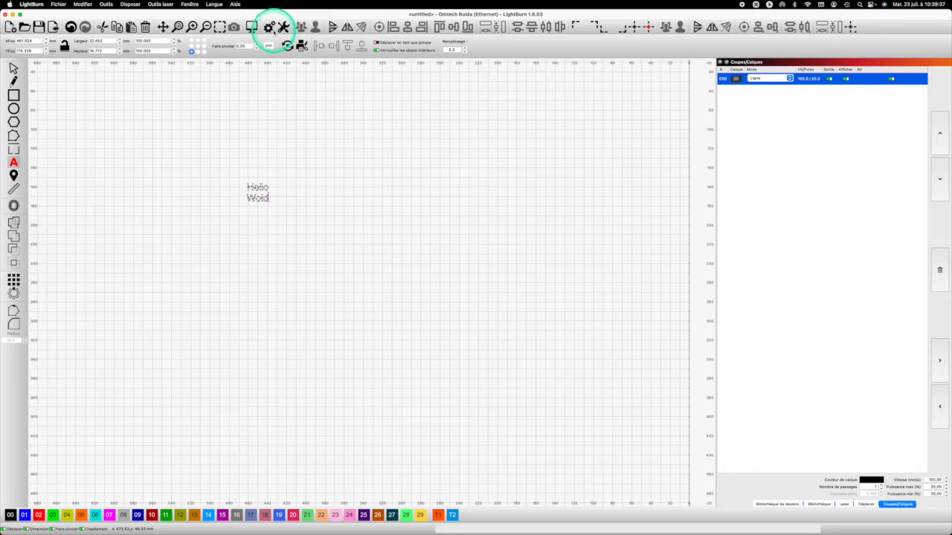
Step: Review the display, unit and grid options in the program settings
left_click(268, 25)
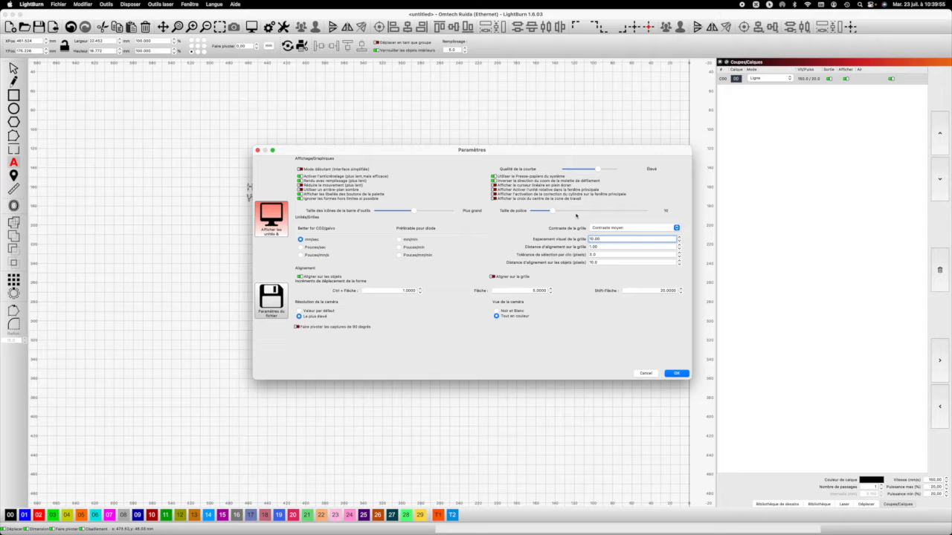
left_click(676, 374)
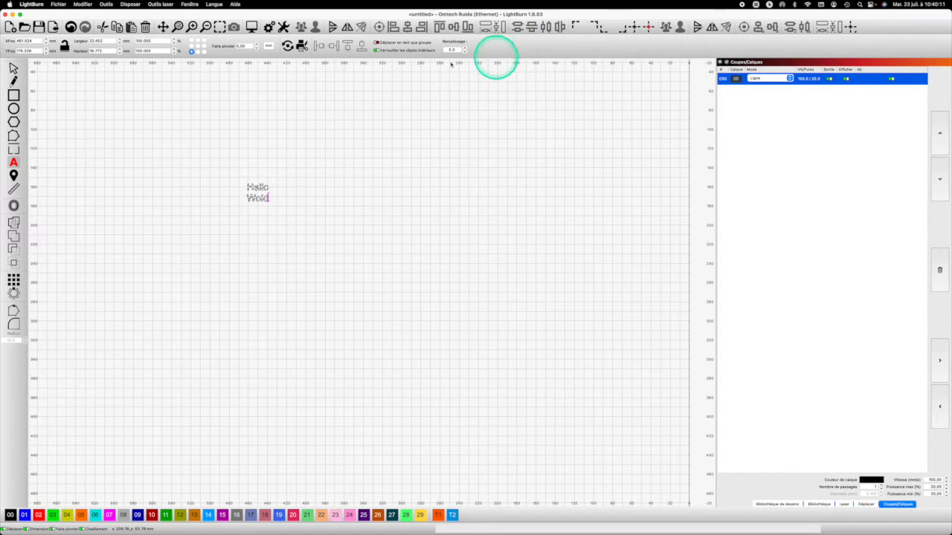
Step: Show the Options de texte toolbar
left_click(187, 4)
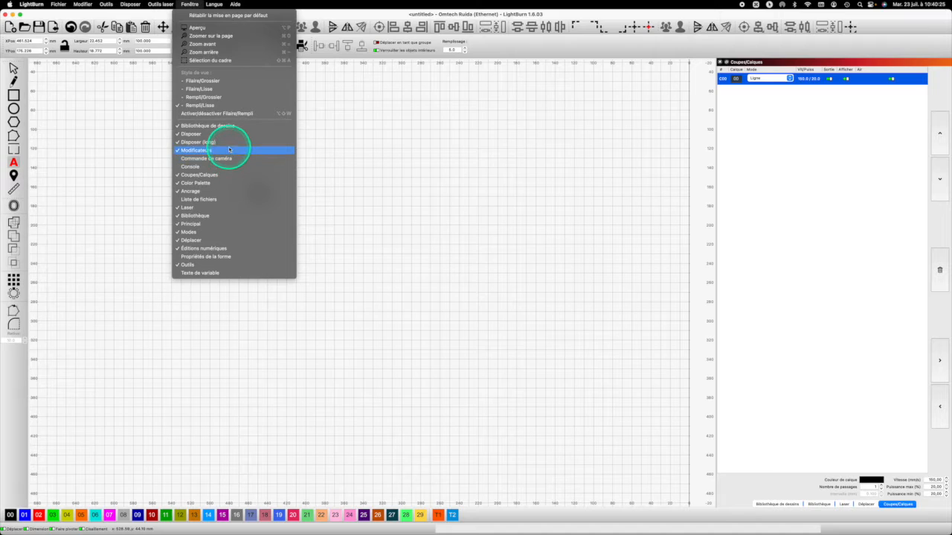
left_click(370, 194)
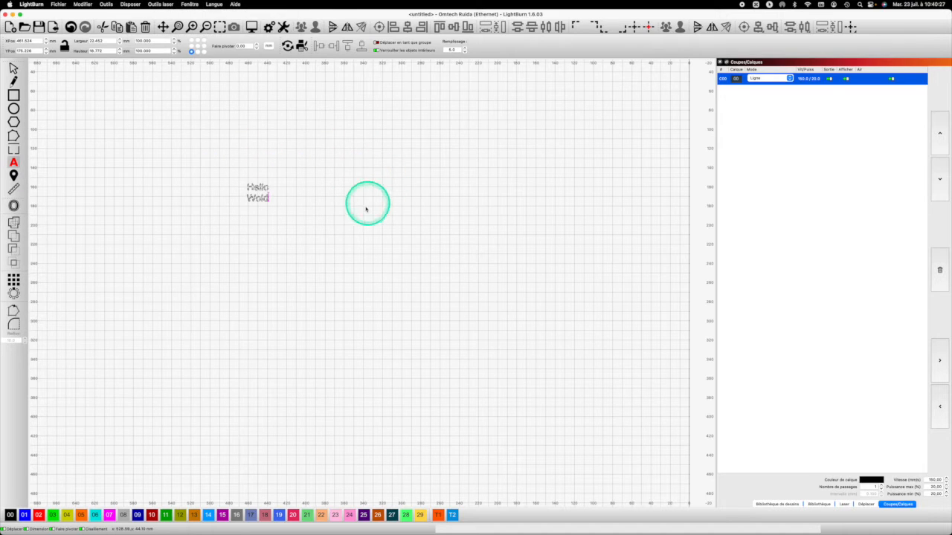
right_click(557, 49)
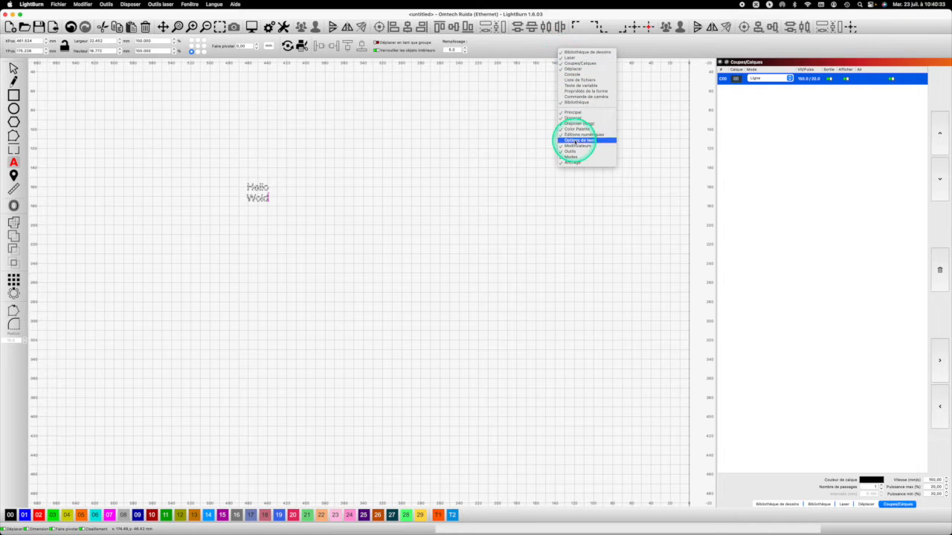
left_click(575, 140)
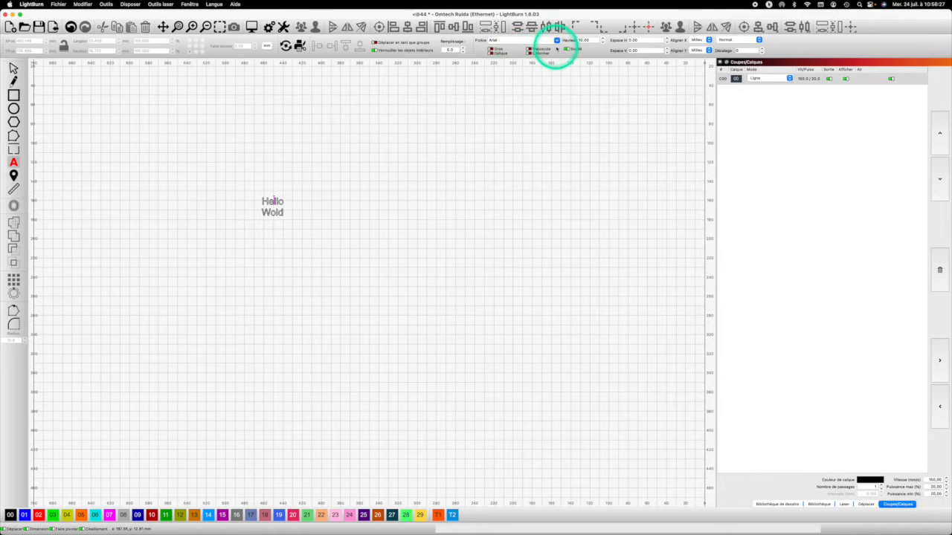
Step: Set the height of the Hello Wold text to 25 mm
left_click(601, 39)
left_click(602, 39)
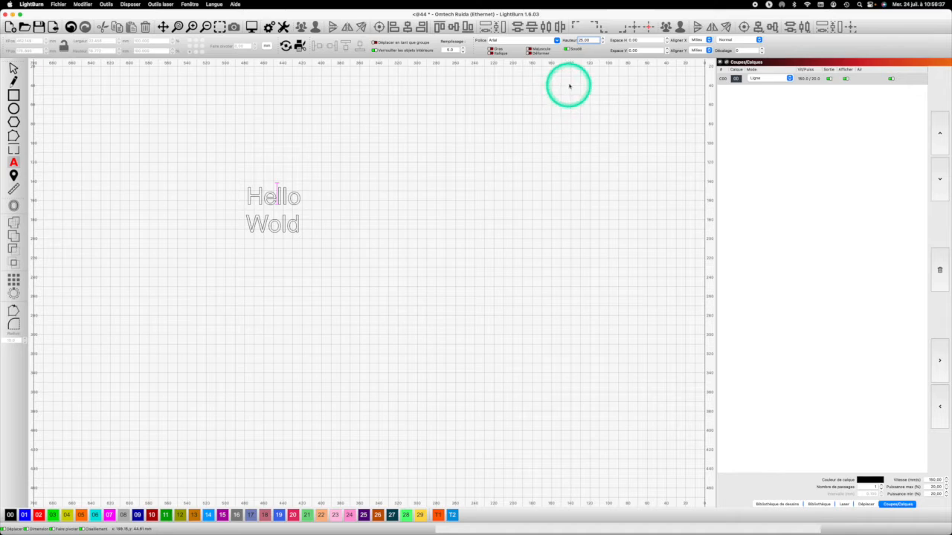
Step: Scale up the Hello Wold text object from its corner and set its text height to 40 mm
left_click(13, 69)
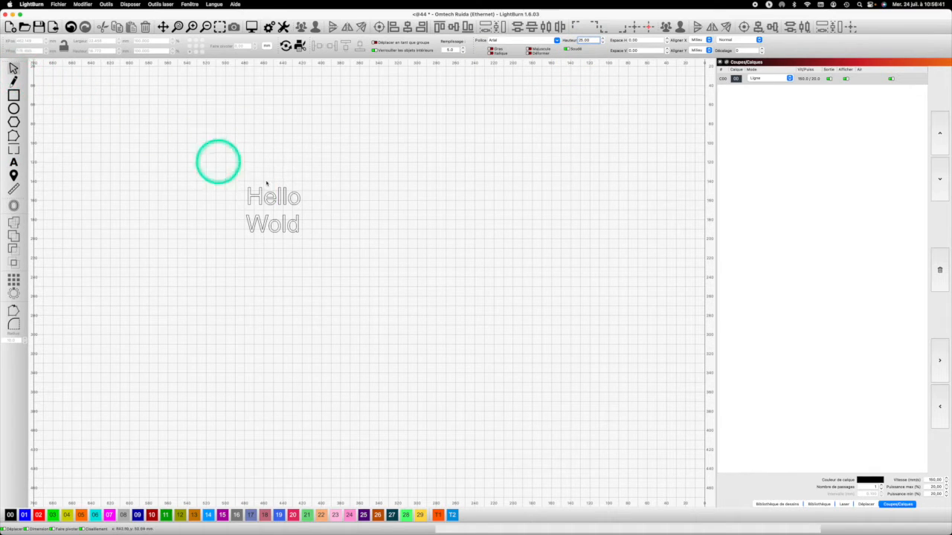
left_click(272, 197)
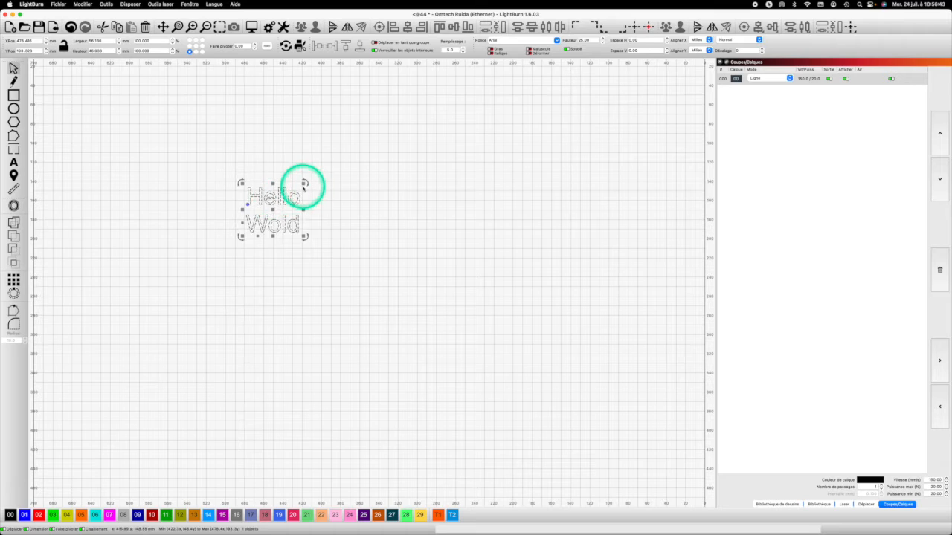
left_click_drag(334, 163, 337, 159)
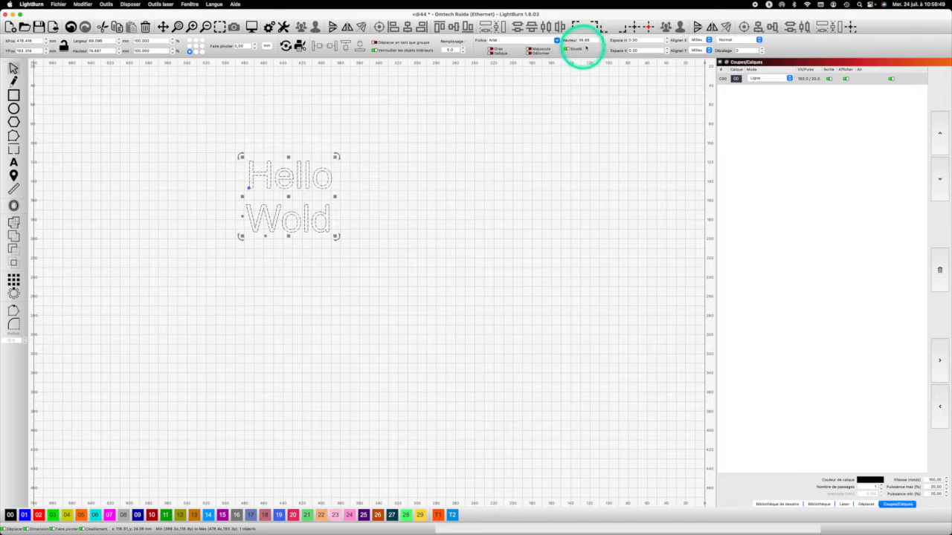
double_click(589, 41)
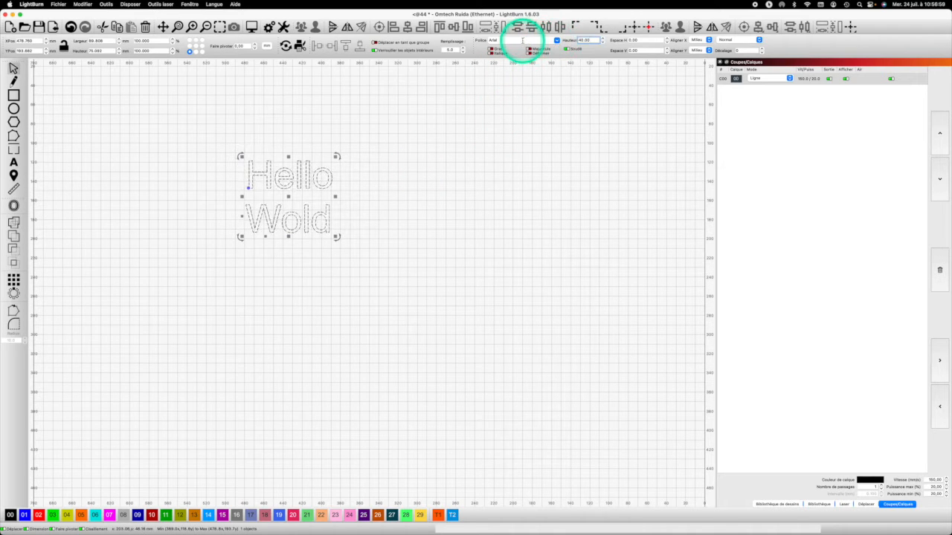
Step: Try the aehalf font on the Hello Wold text and switch it back to Arial
left_click(557, 41)
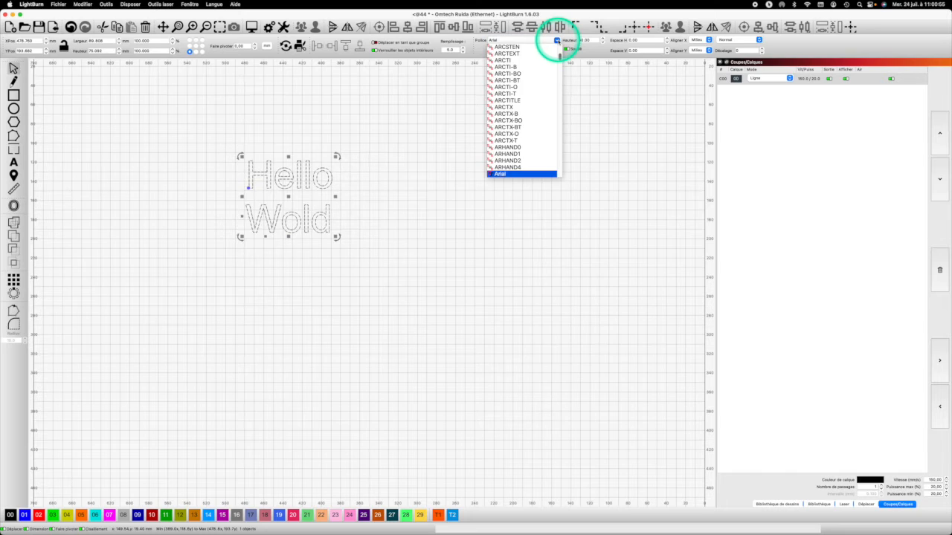
left_click_drag(560, 55, 566, 39)
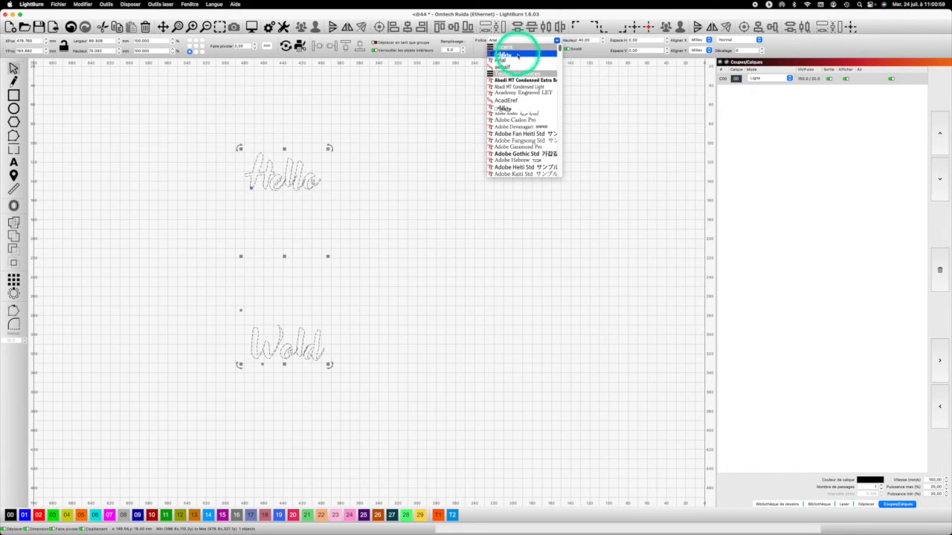
left_click(518, 61)
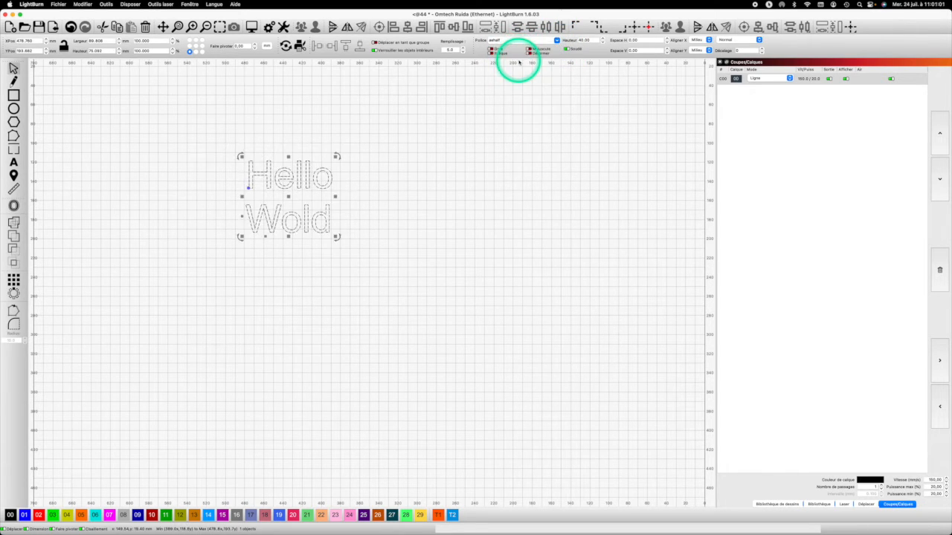
left_click(557, 40)
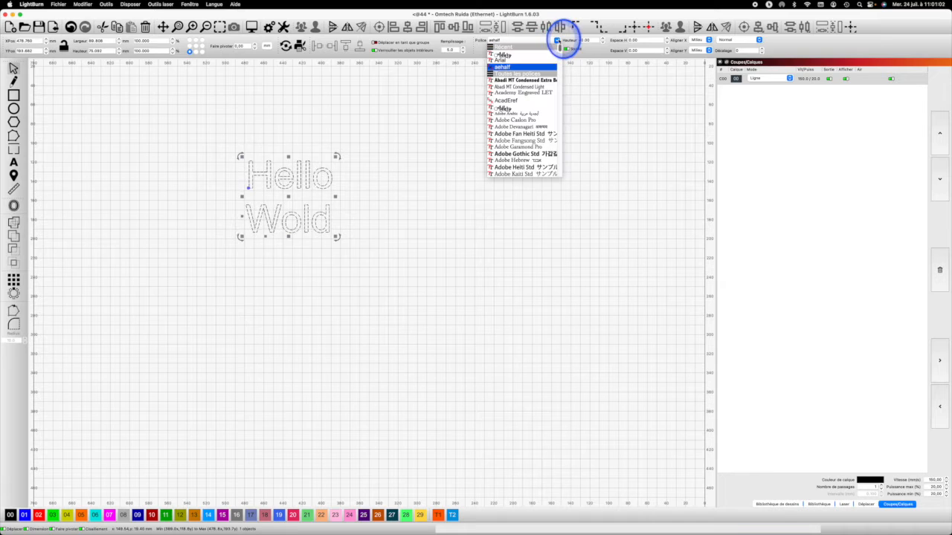
left_click(517, 61)
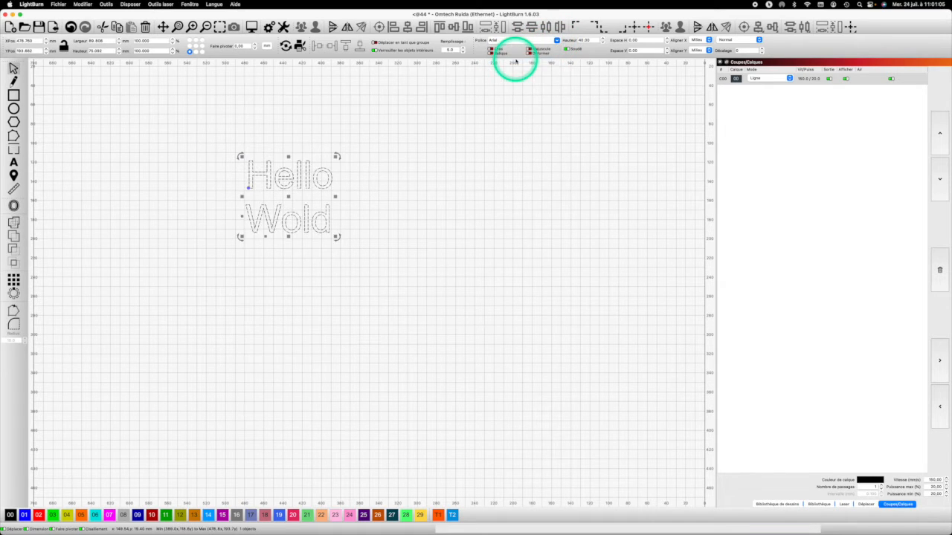
Step: Preview other fonts on the Hello Wold text, including Academy Engraved LET and aehalf
left_click(558, 41)
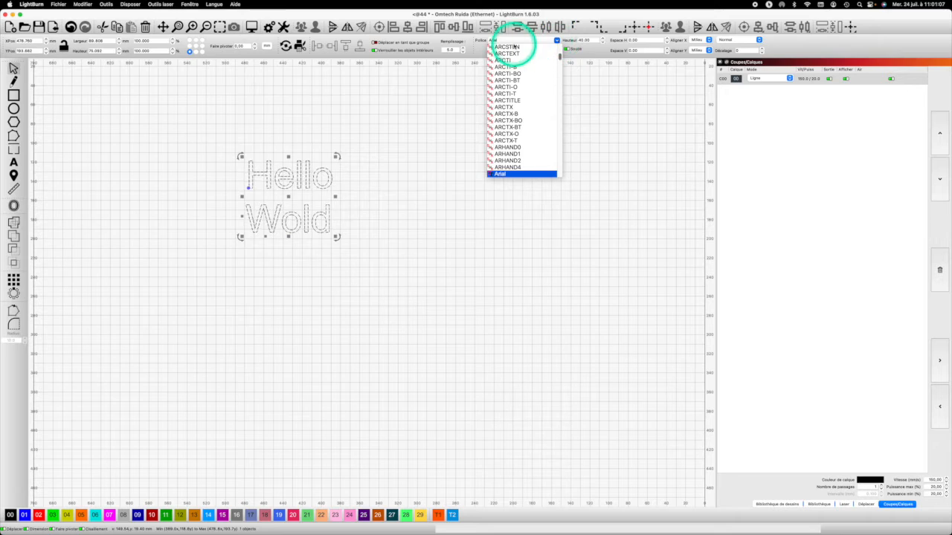
scroll(502, 60, "up", 10)
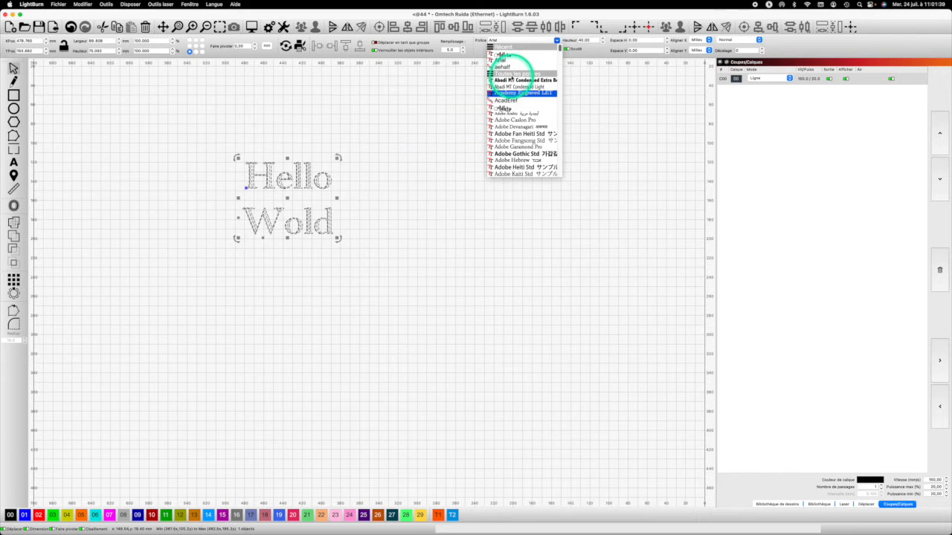
scroll(502, 68, "down", 1)
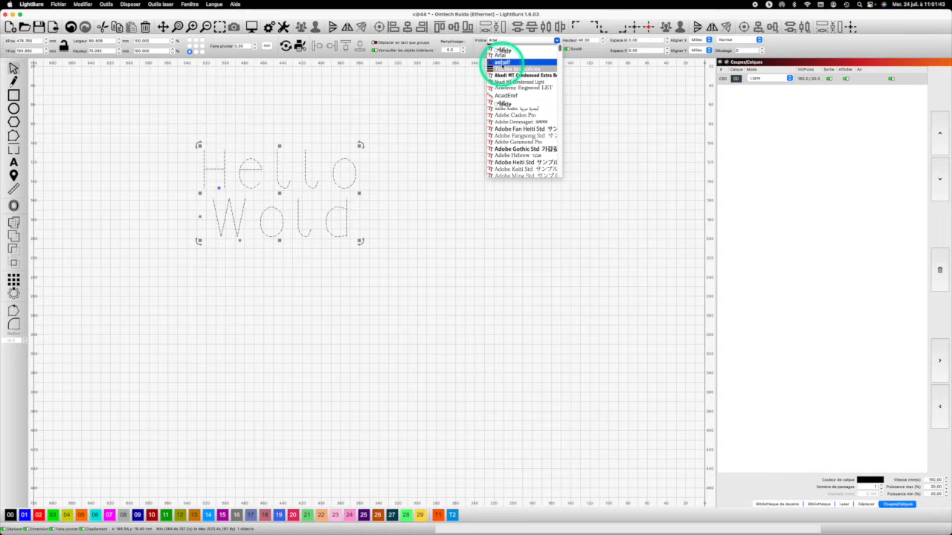
left_click(436, 126)
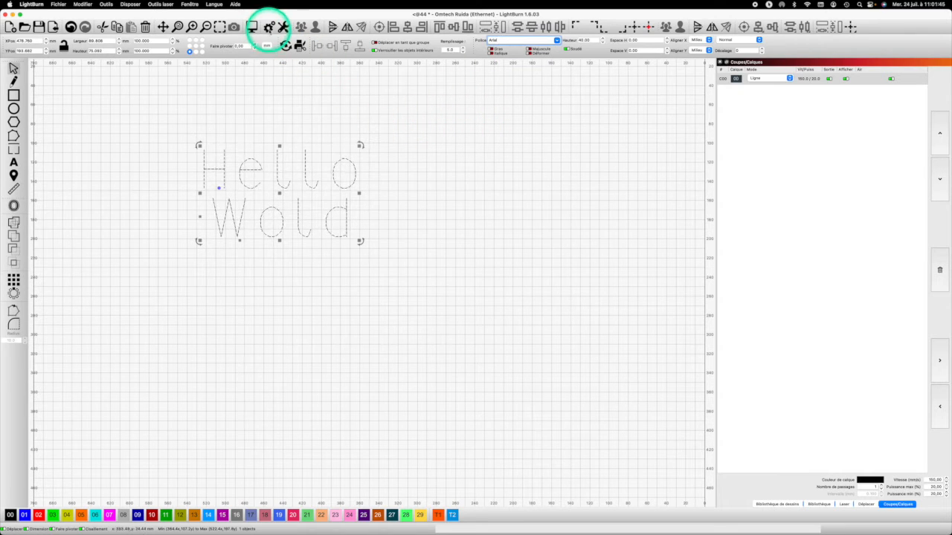
Step: Open the file settings and examine the default font and text options
left_click(268, 27)
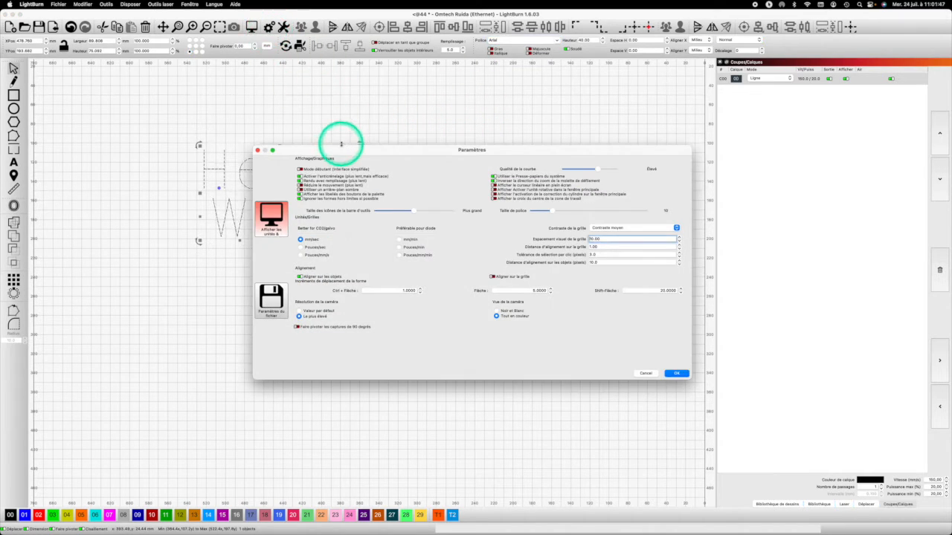
left_click(273, 305)
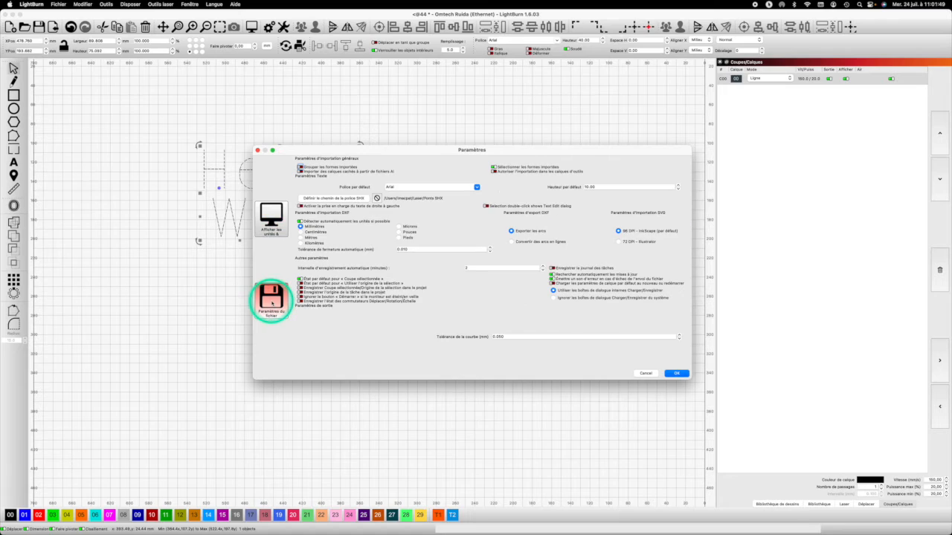
left_click(413, 186)
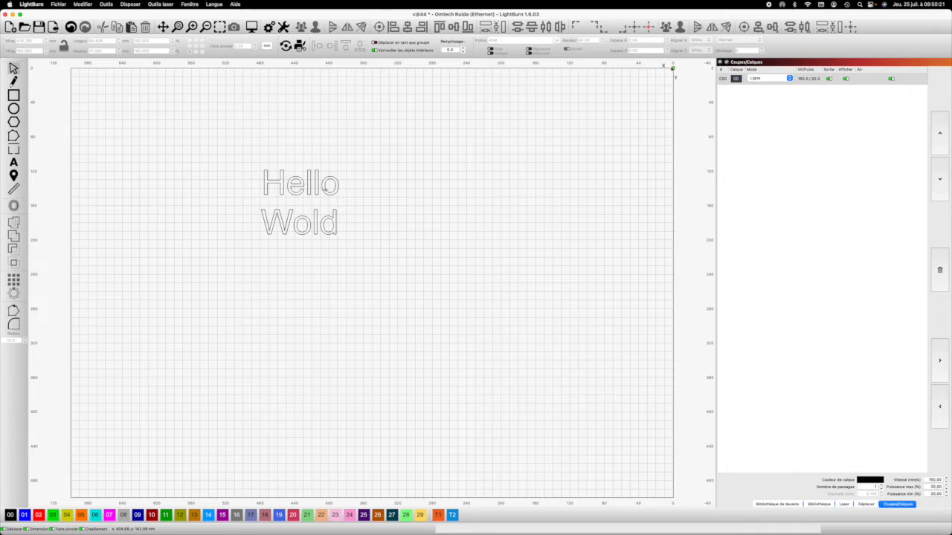
Step: Open the Hello Wold text for editing and try the Gras (bold) option, leaving it off
left_click(328, 190)
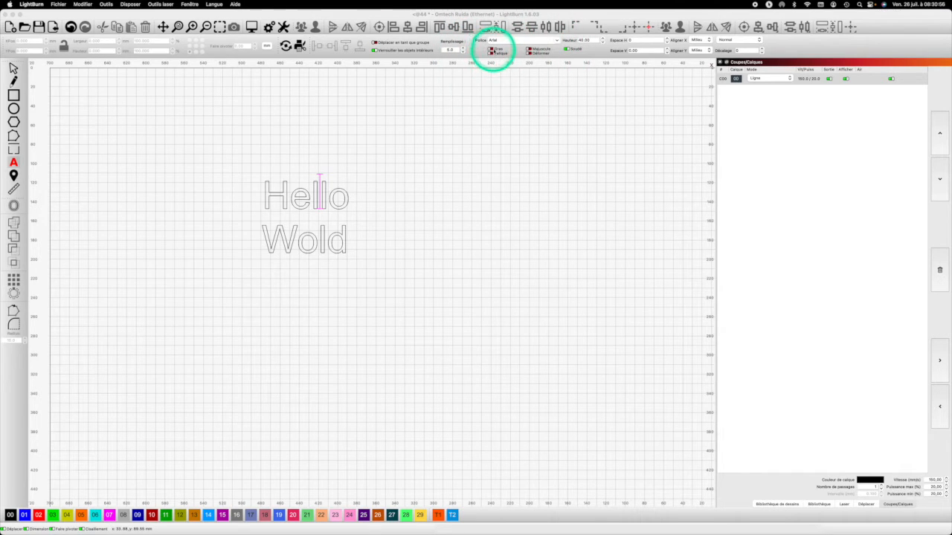
left_click(492, 49)
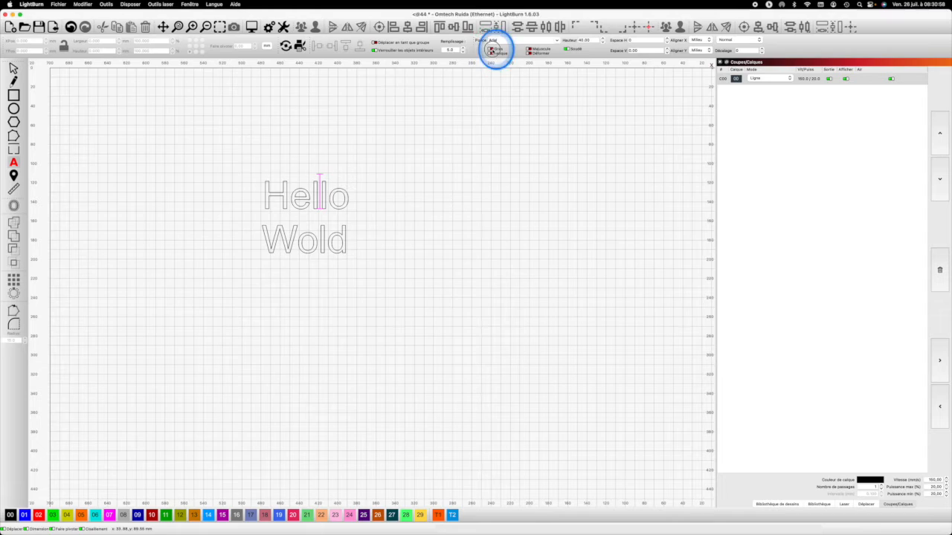
left_click(491, 49)
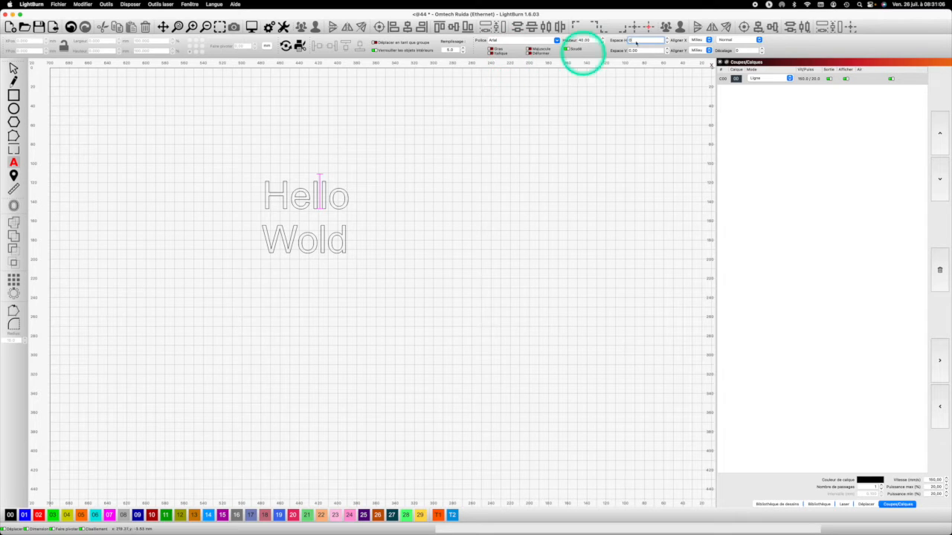
Step: Try a slightly larger height on the Hello Wold text and set the height back to 40
left_click(588, 39)
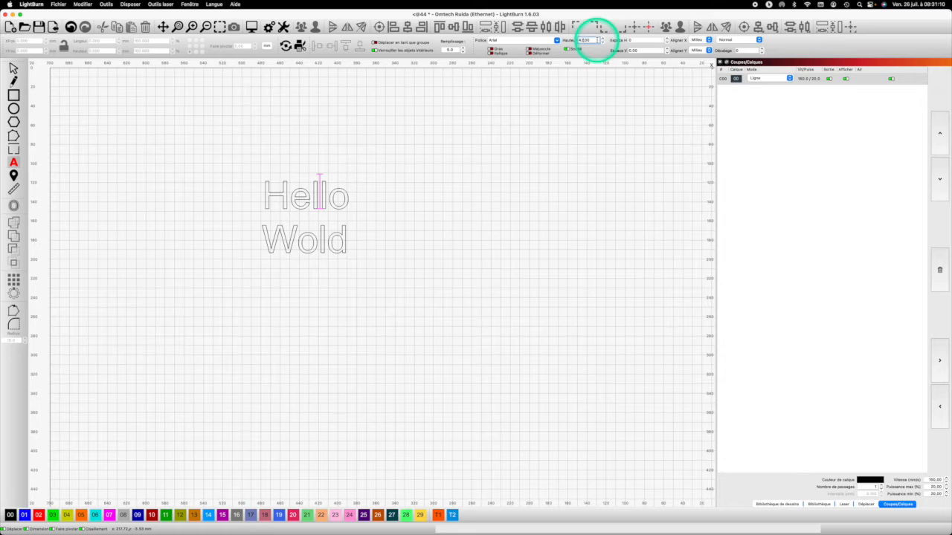
double_click(588, 40)
left_click_drag(590, 40, 578, 40)
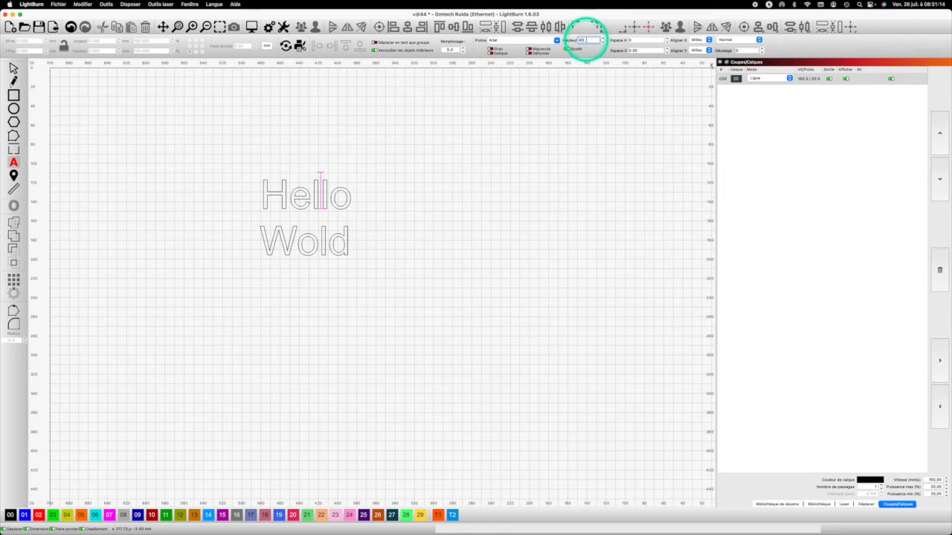
type("40")
key("Return")
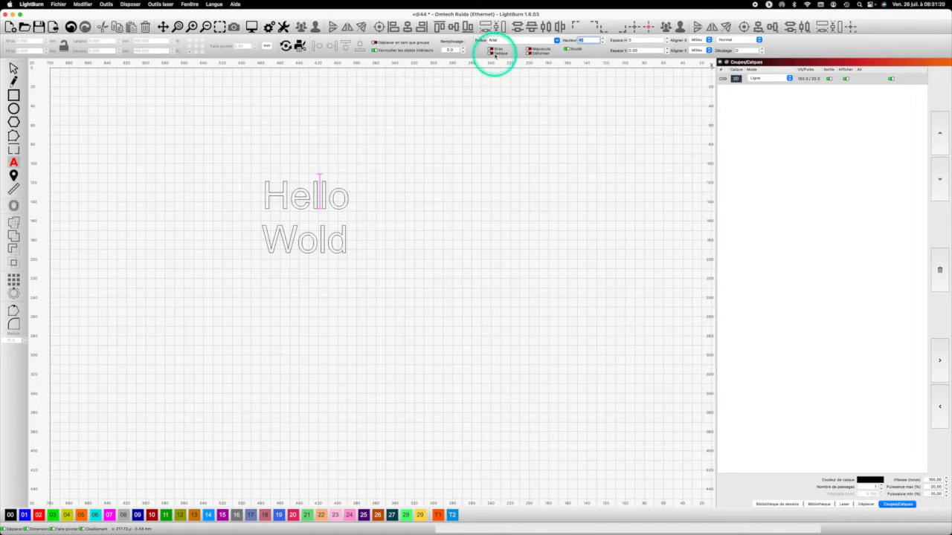
Step: Try the Italique and Majuscule options on the Hello Wold text, leaving both off
left_click(491, 55)
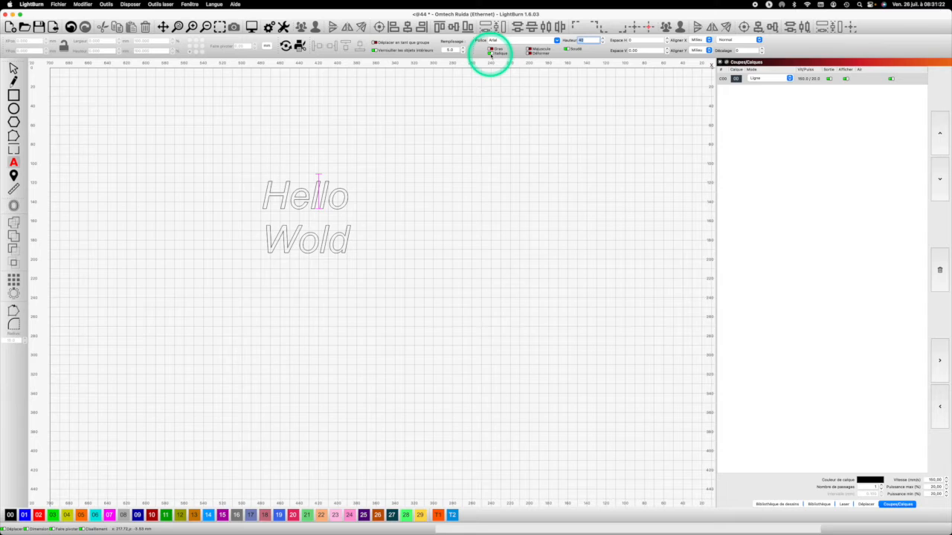
left_click(490, 54)
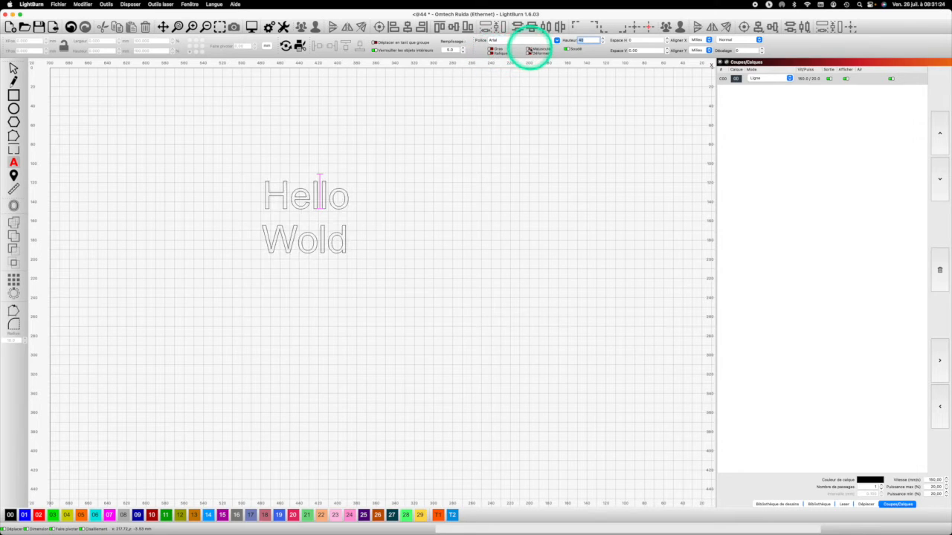
left_click(529, 49)
left_click(529, 49)
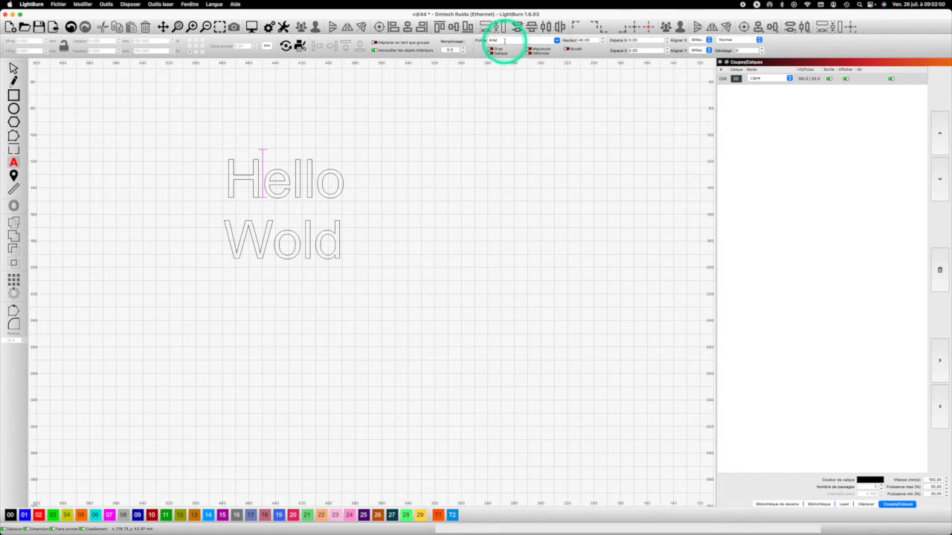
Step: Set the Hello Wold text to the Adlery font and turn on the Soudé option to merge its overlapping letters
left_click(557, 40)
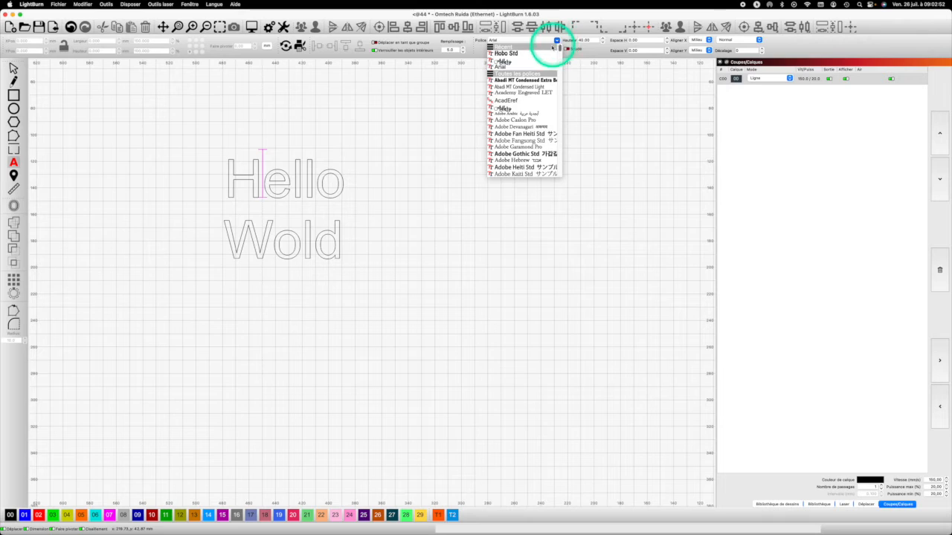
left_click(529, 61)
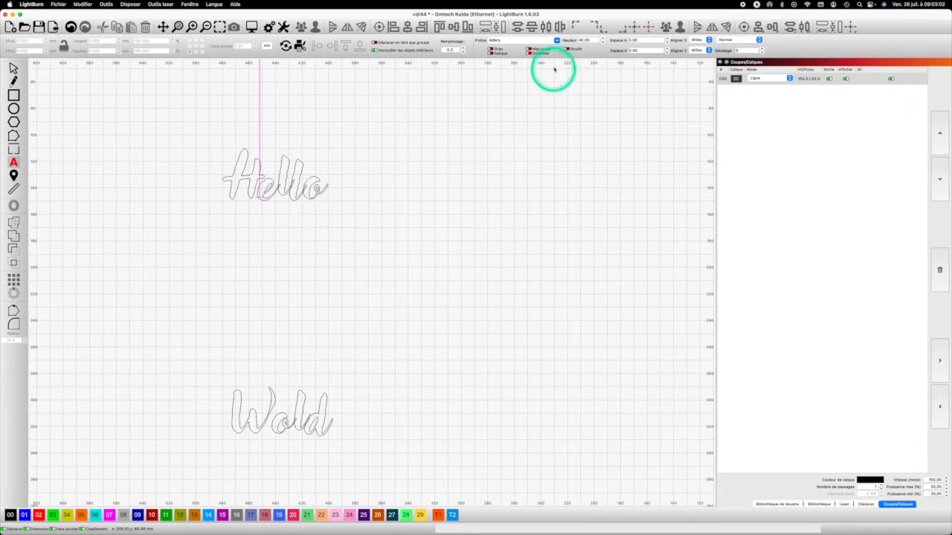
left_click(567, 49)
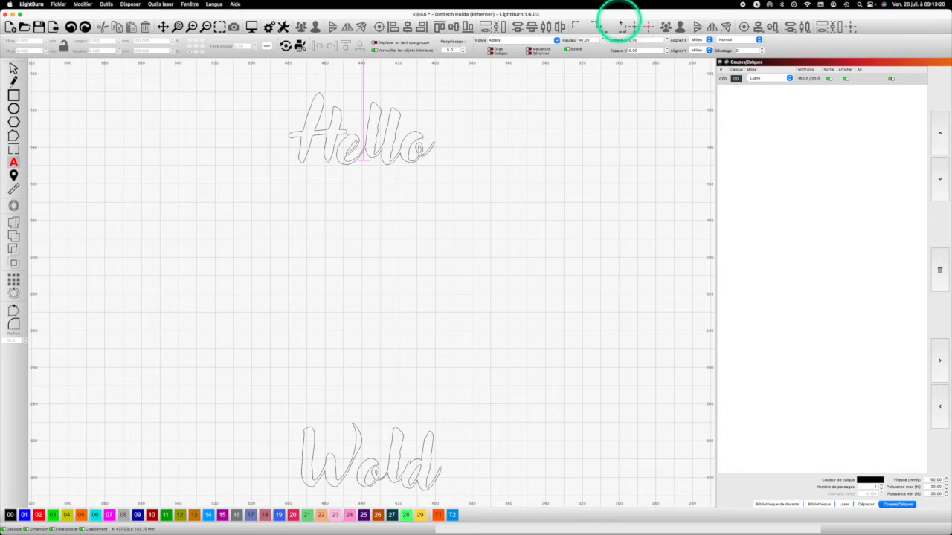
key("ctrl+a")
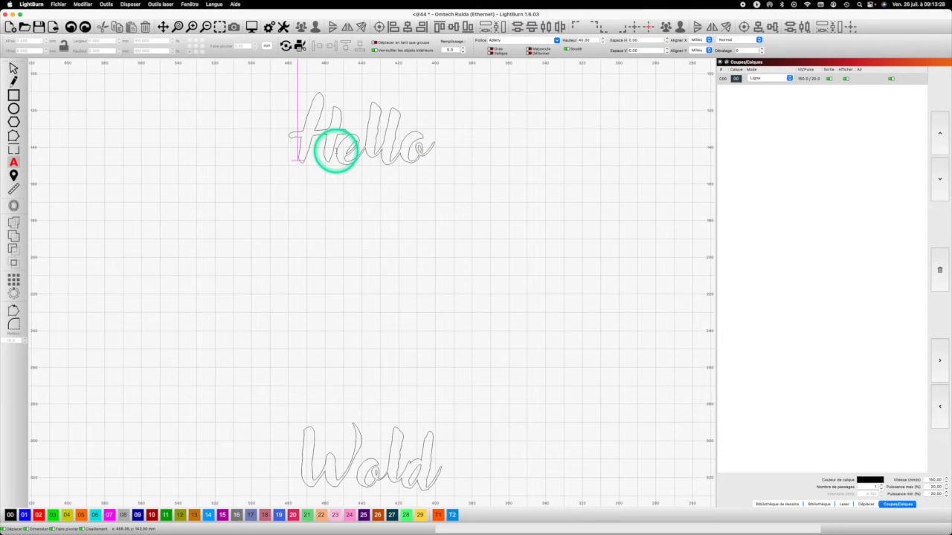
scroll(329, 149, "up", 1)
scroll(330, 148, "up", 1)
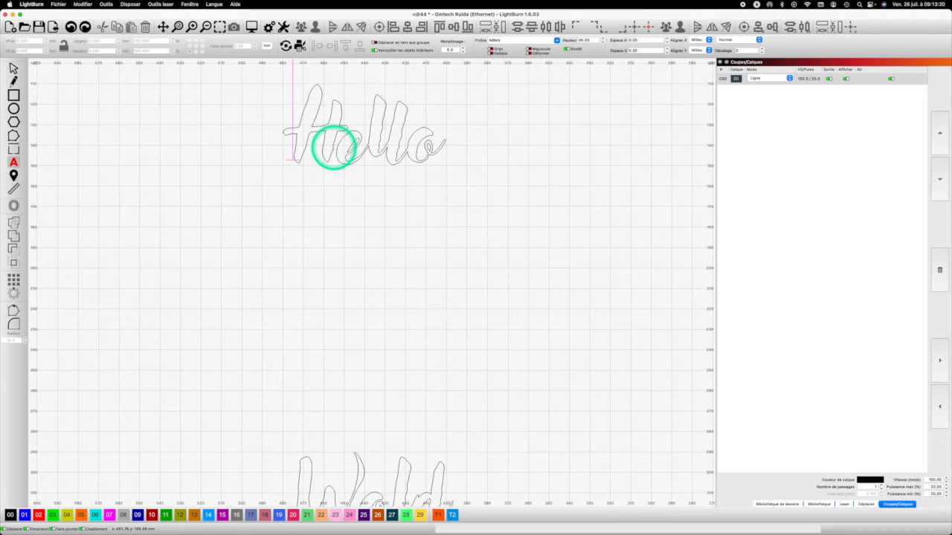
left_click(575, 49)
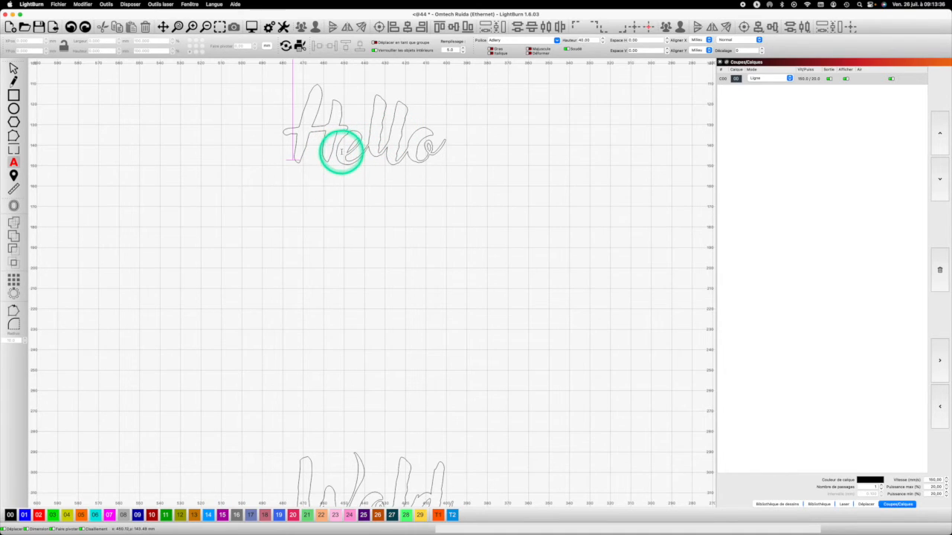
Step: Set the text's horizontal spacing to -5.00 and toggle Soudé to compare the overlapping letters, leaving it on
left_click(667, 43)
left_click(667, 43)
left_click(667, 43)
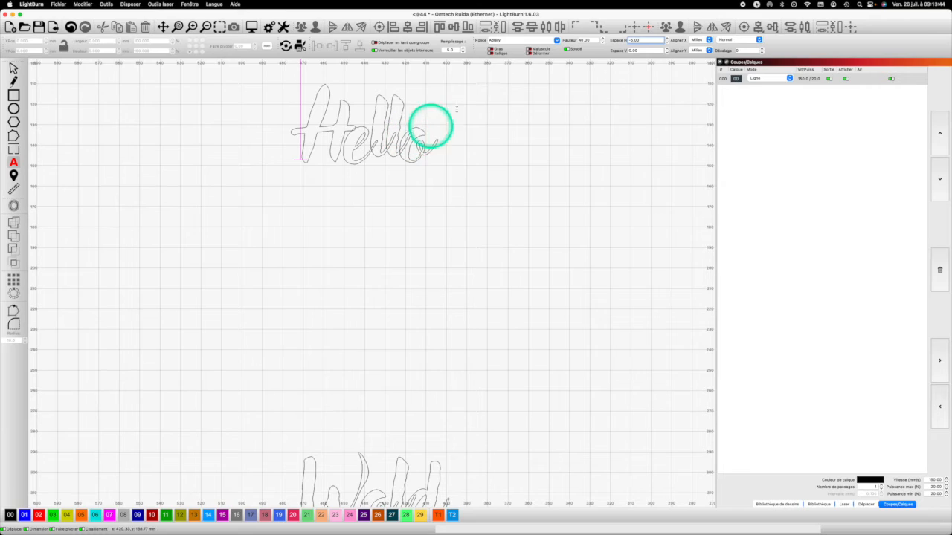
left_click(569, 49)
left_click(569, 49)
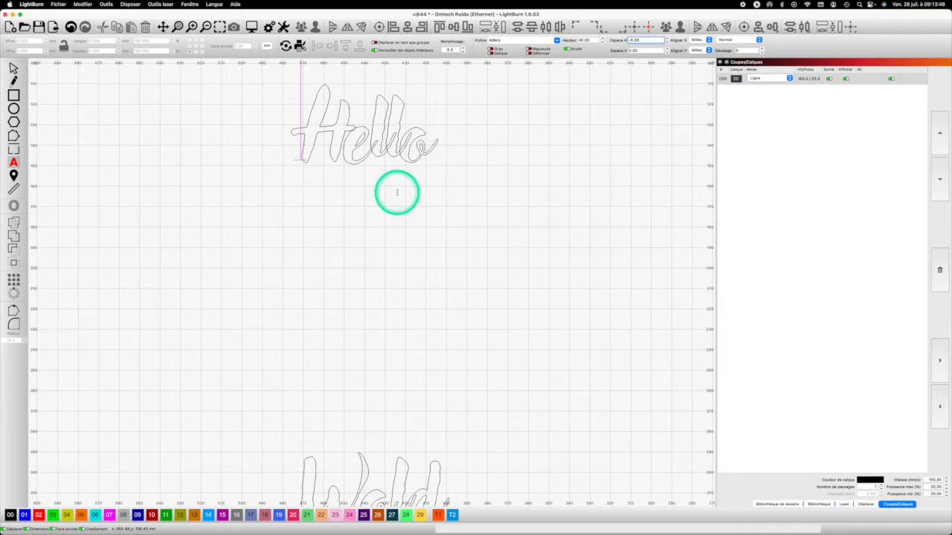
left_click(476, 172)
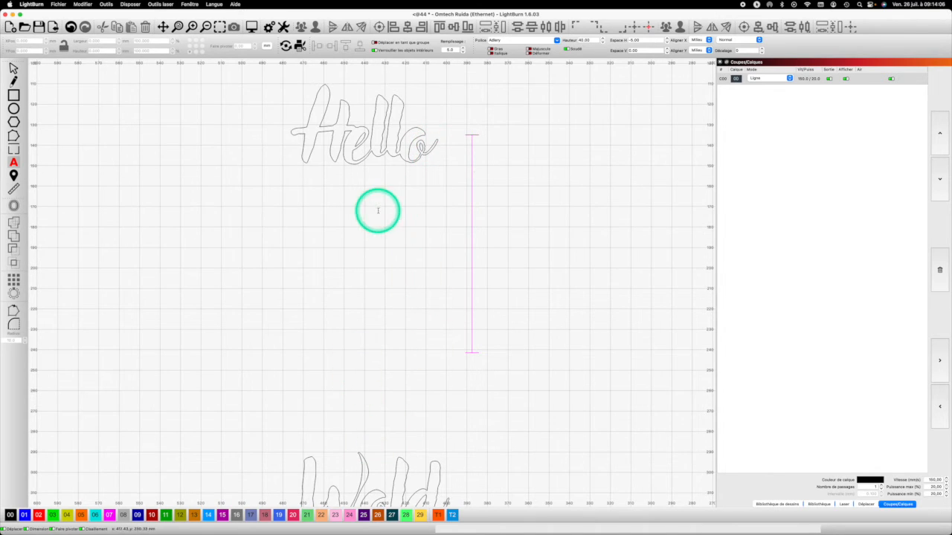
Step: Bring the two lines of the Hello Wold text closer together with a vertical spacing of -80.00
left_click(667, 53)
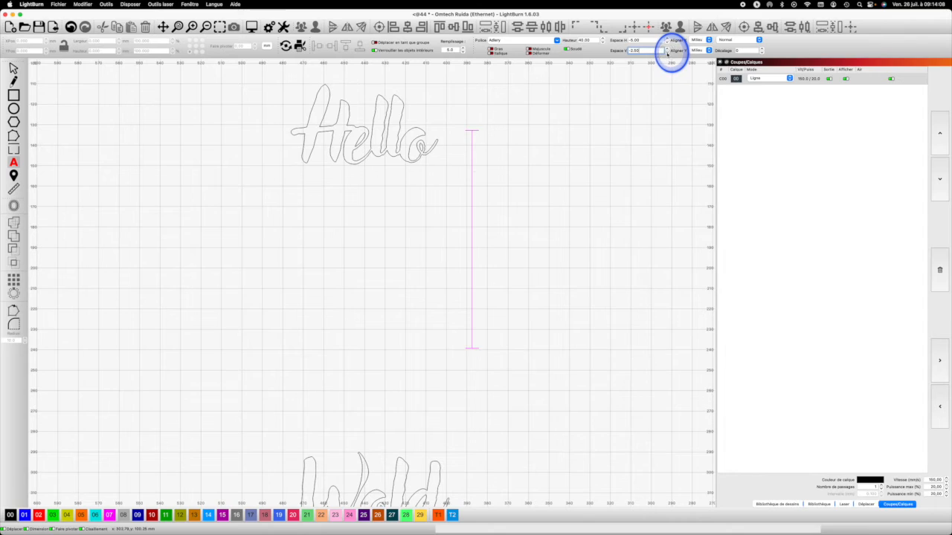
left_click(361, 134)
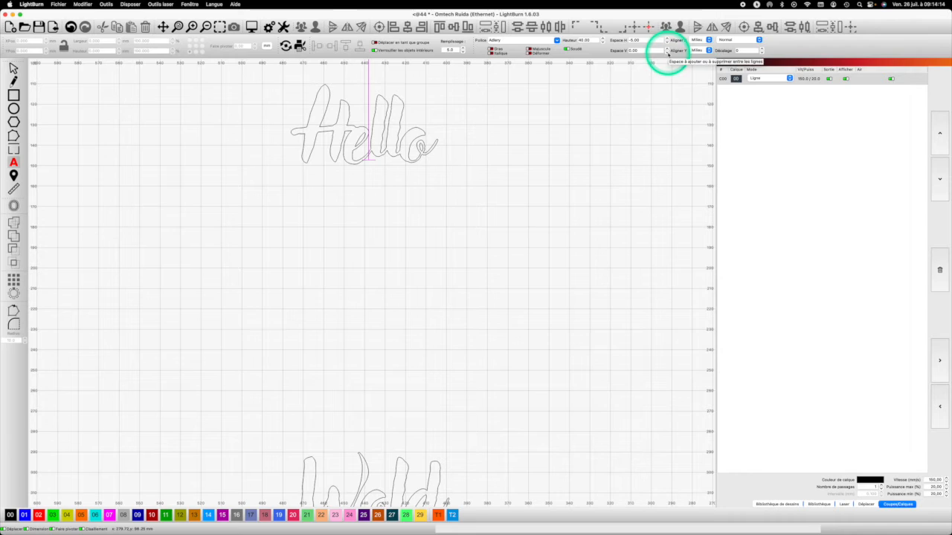
left_click(667, 53)
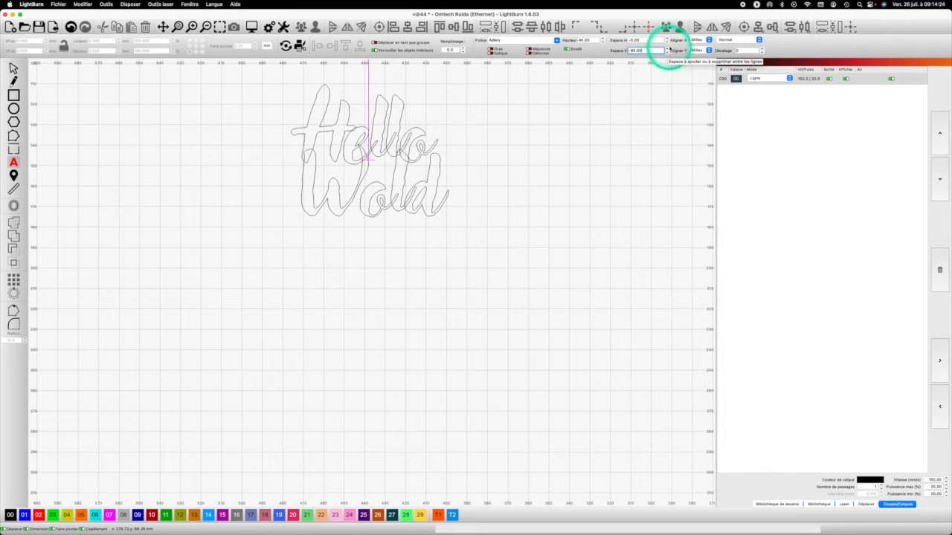
left_click(667, 50)
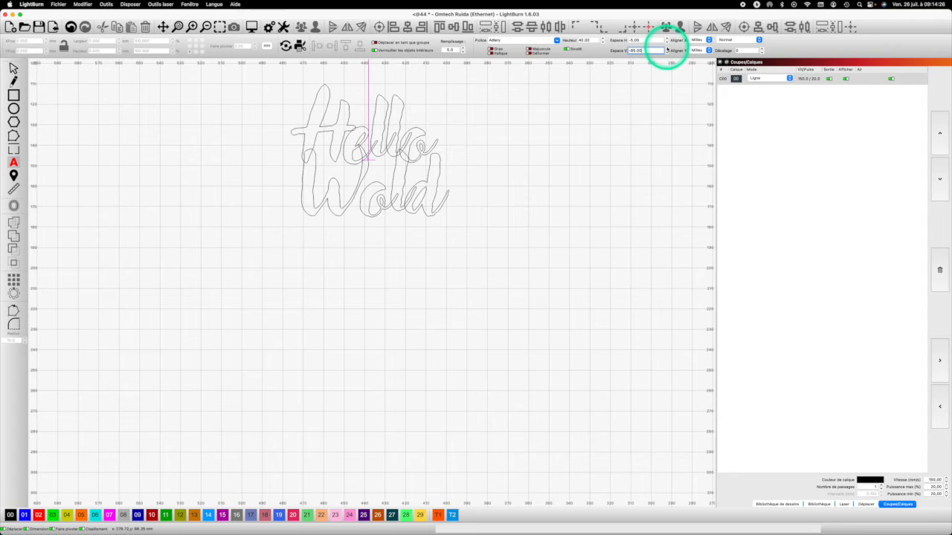
left_click(667, 50)
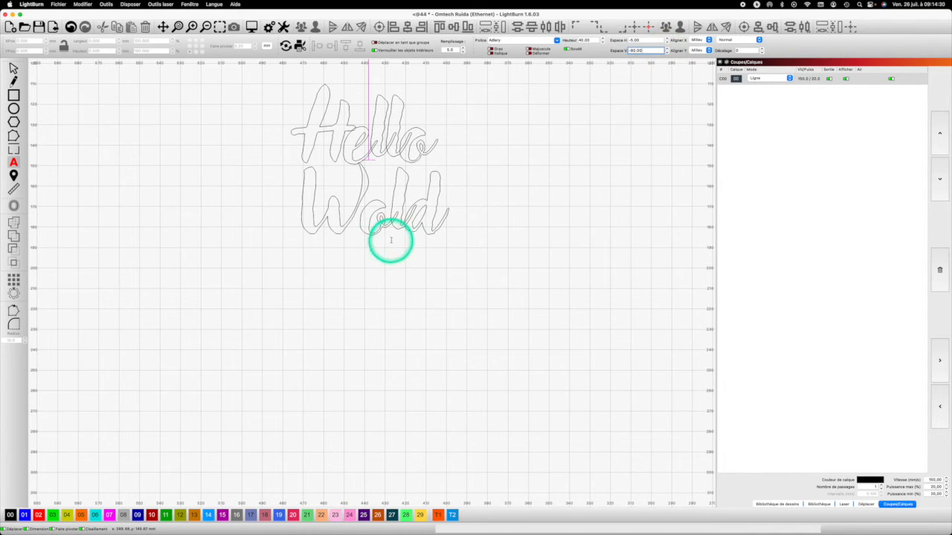
left_click(528, 168)
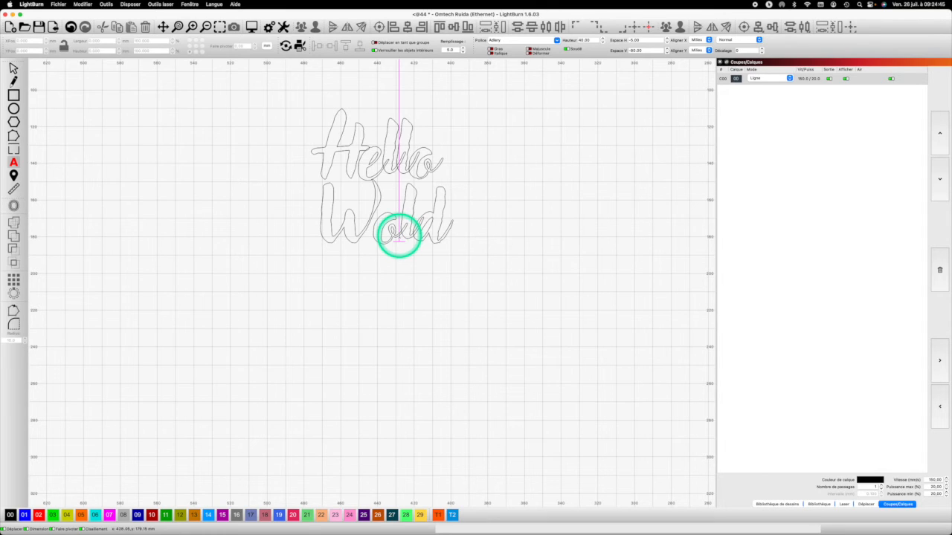
Step: Correct the second line of the text from Wold to World and finish text editing
type("r")
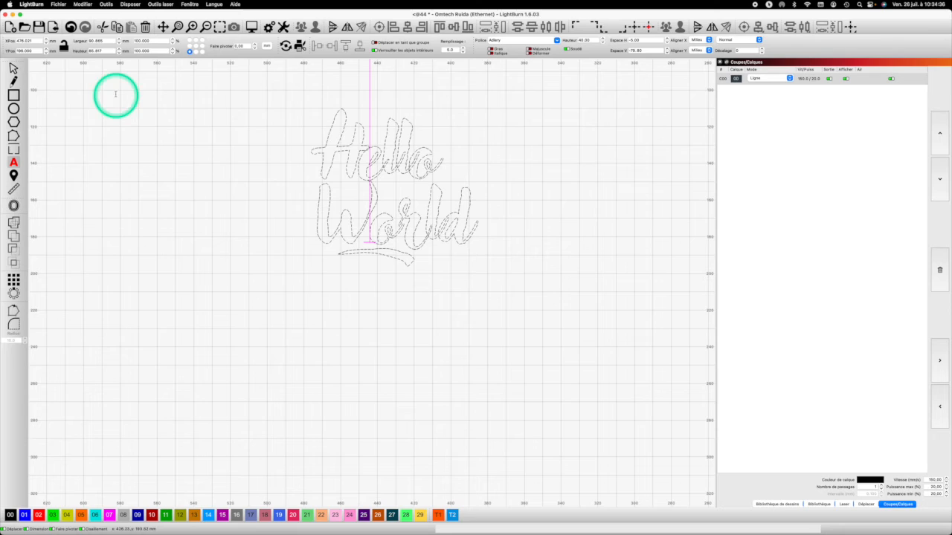
scroll(352, 188, "up", 1)
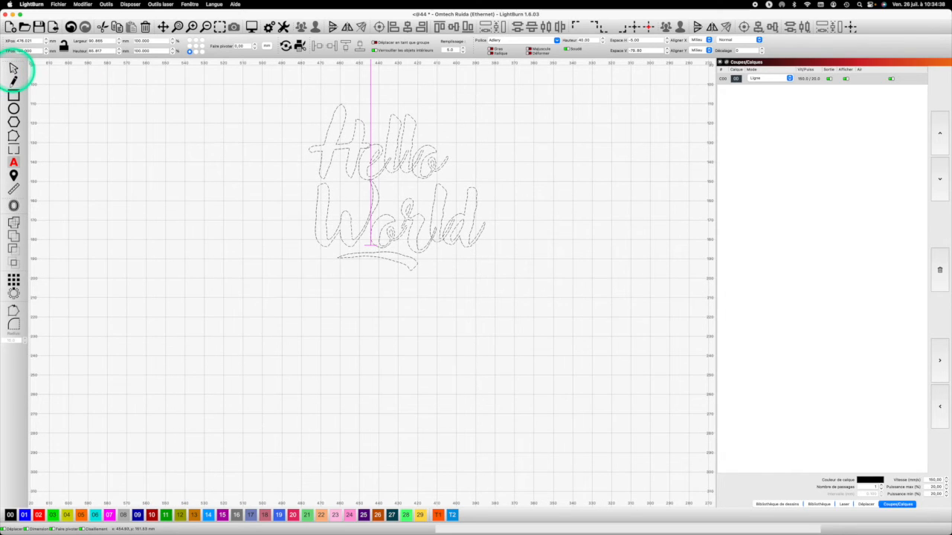
key("Escape")
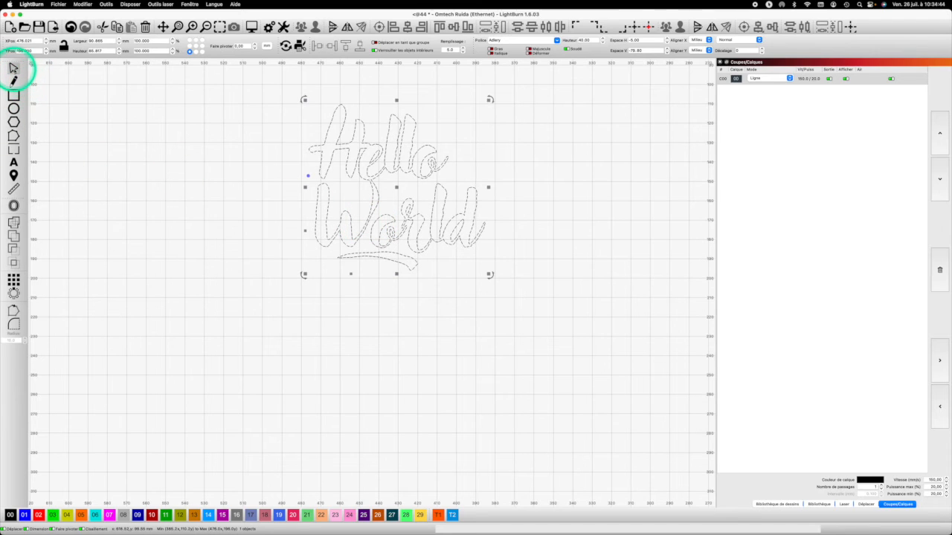
Step: Scale the Hello World text to about 100 mm wide with its selection handles and try shearing it
scroll(381, 276, "up", 2)
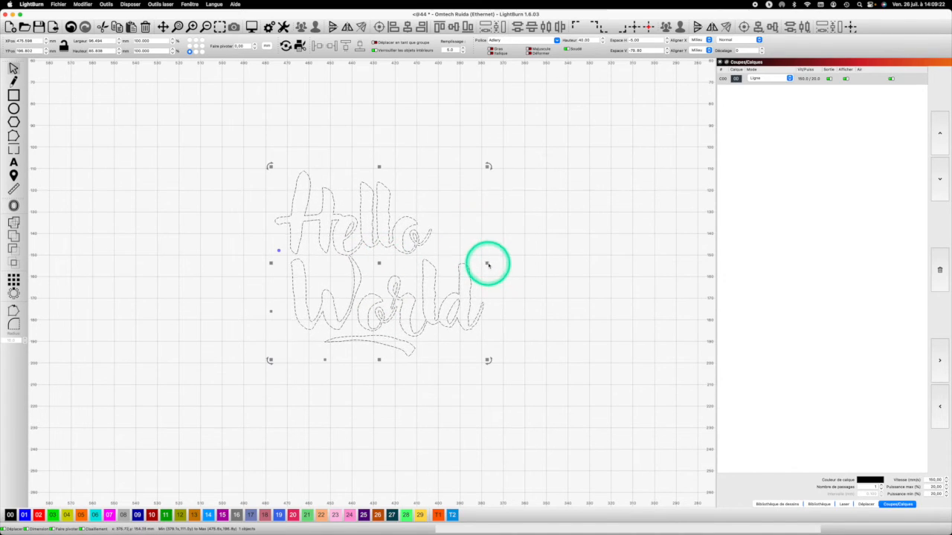
mouse_move(492, 262)
left_mouse_down()
mouse_move(510, 262)
mouse_move(493, 263)
left_mouse_up()
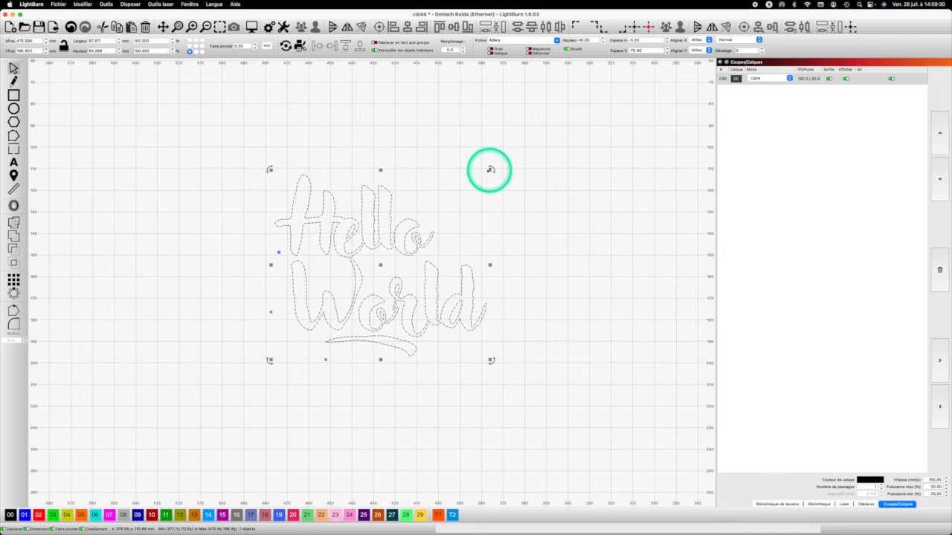
mouse_move(489, 170)
left_mouse_down()
mouse_move(514, 151)
mouse_move(496, 165)
left_mouse_up()
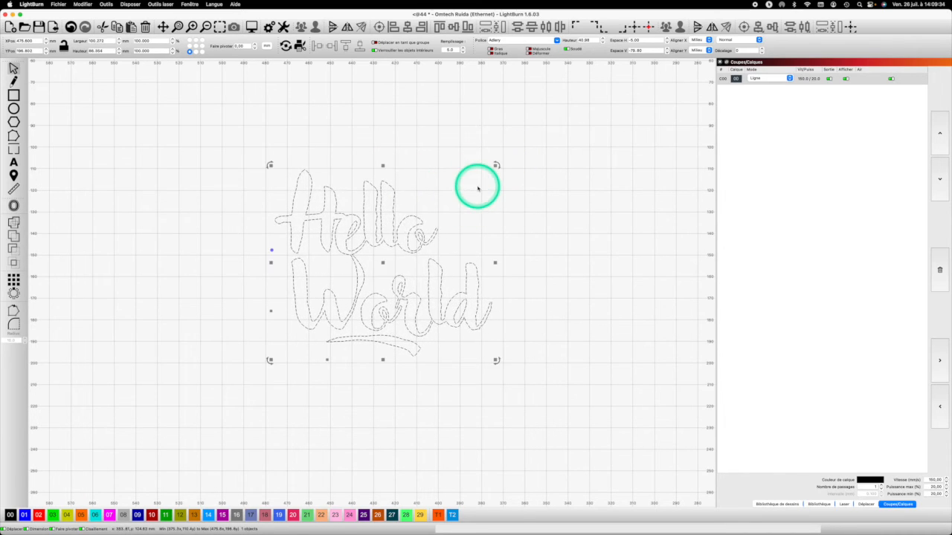
mouse_move(496, 165)
left_mouse_down()
mouse_move(510, 180)
mouse_move(503, 156)
left_mouse_up()
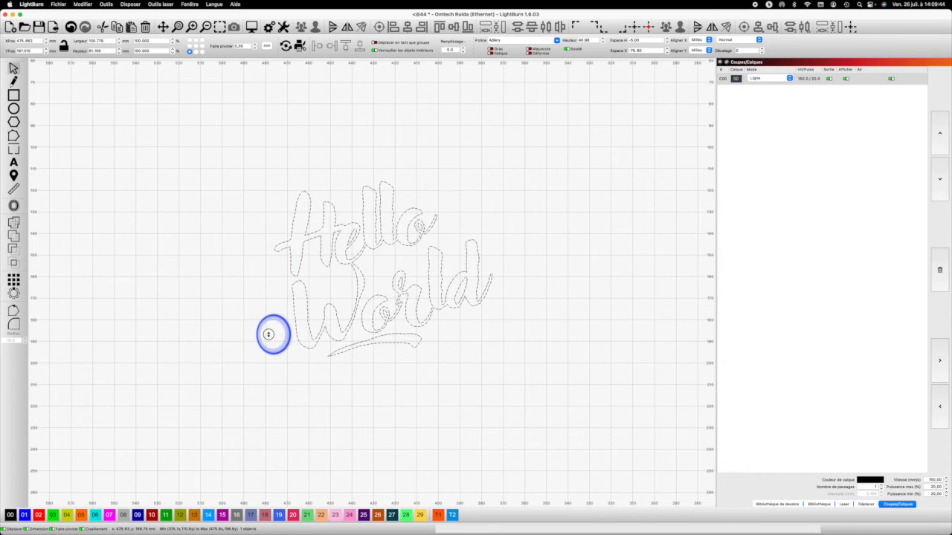
left_click_drag(268, 341, 260, 310)
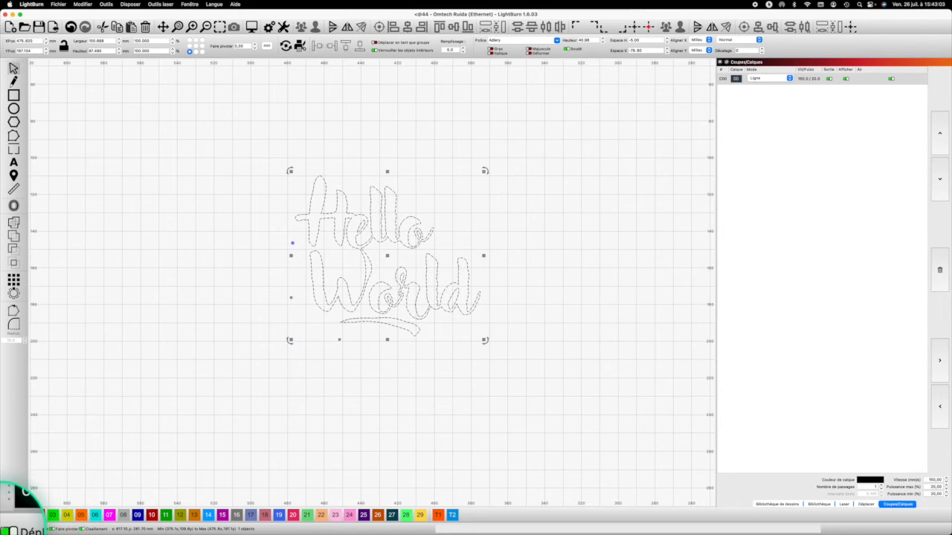
Step: Try bending the Hello World text into an arc with its curve handle, using the Déformer option as well
mouse_move(23, 533)
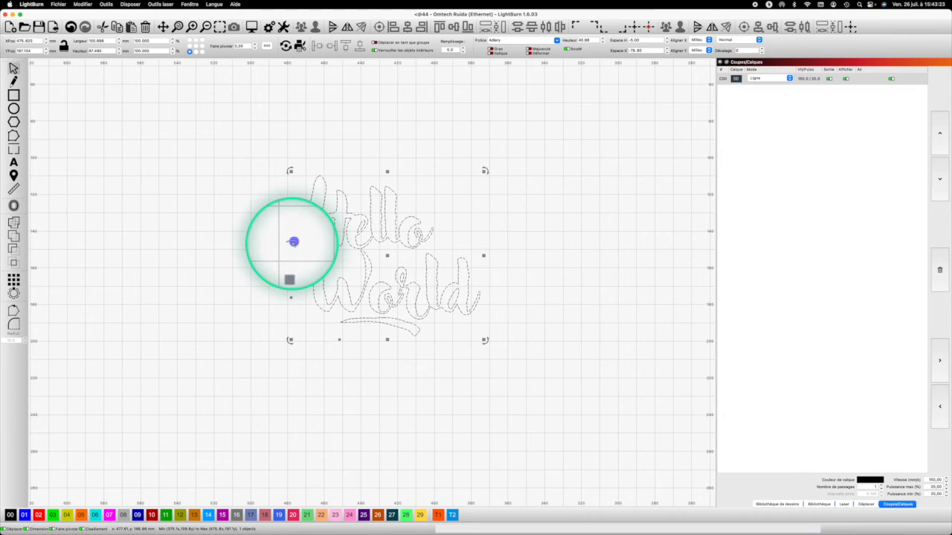
left_click_drag(294, 247, 267, 257)
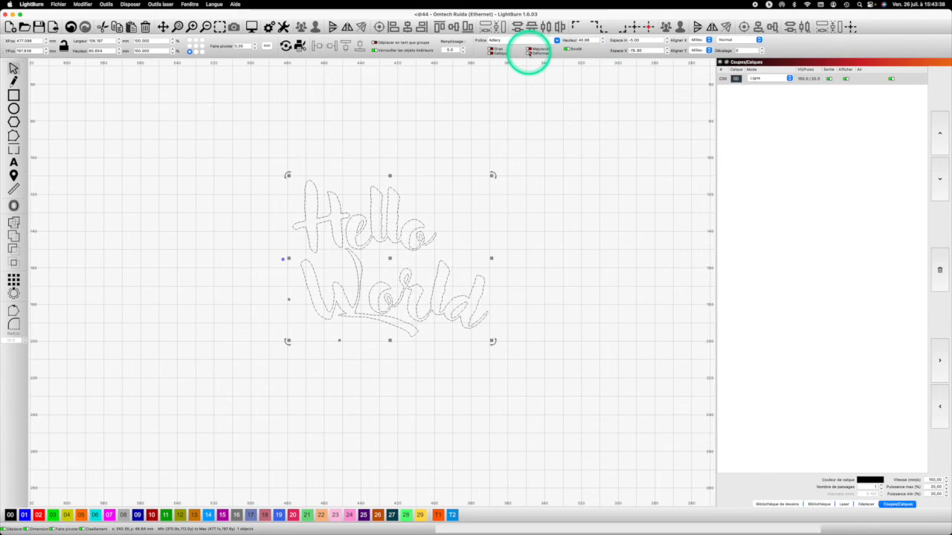
left_click(528, 54)
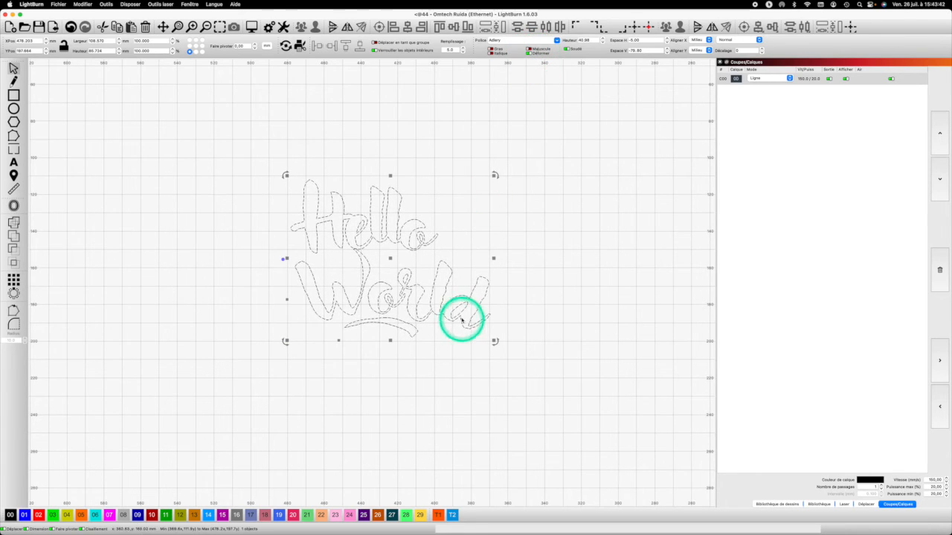
left_click_drag(283, 259, 293, 239)
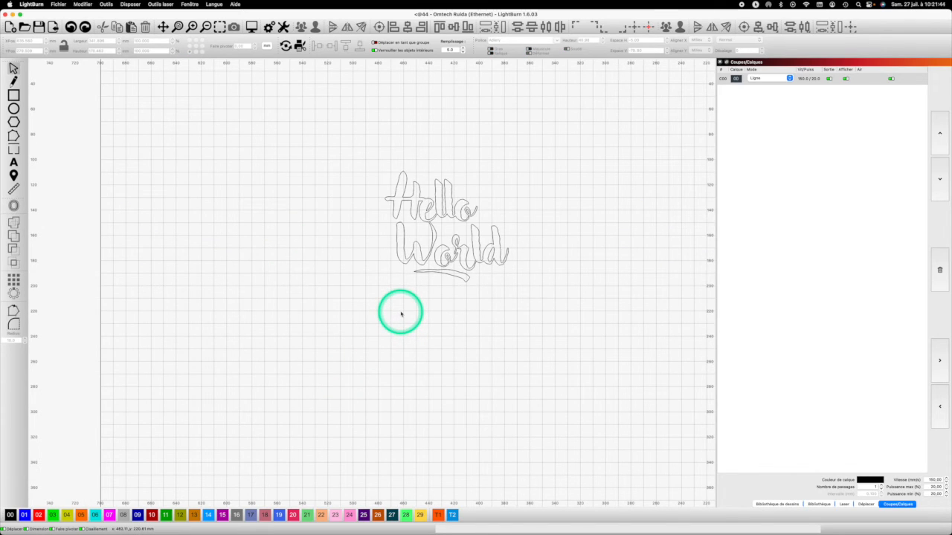
Step: Draw a freehand curved line about 207 mm wide below the Hello World text, falling away towards the lower right, on tool layer T1
left_click(270, 305)
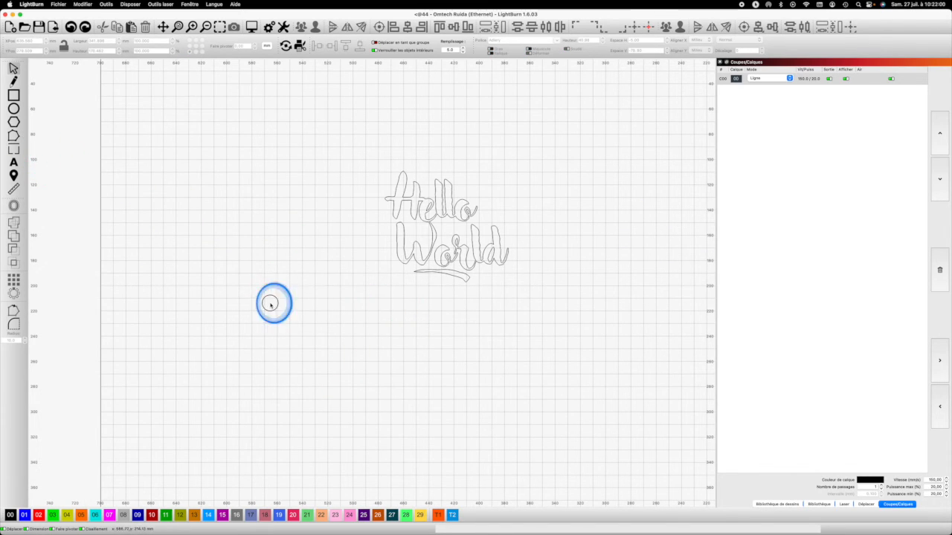
left_click(13, 80)
left_click_drag(261, 305, 513, 346)
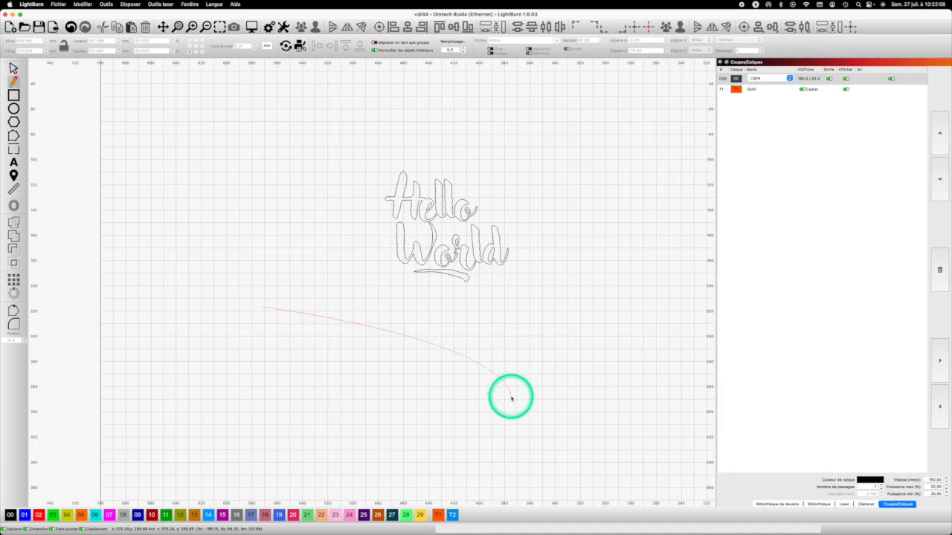
left_click(537, 432)
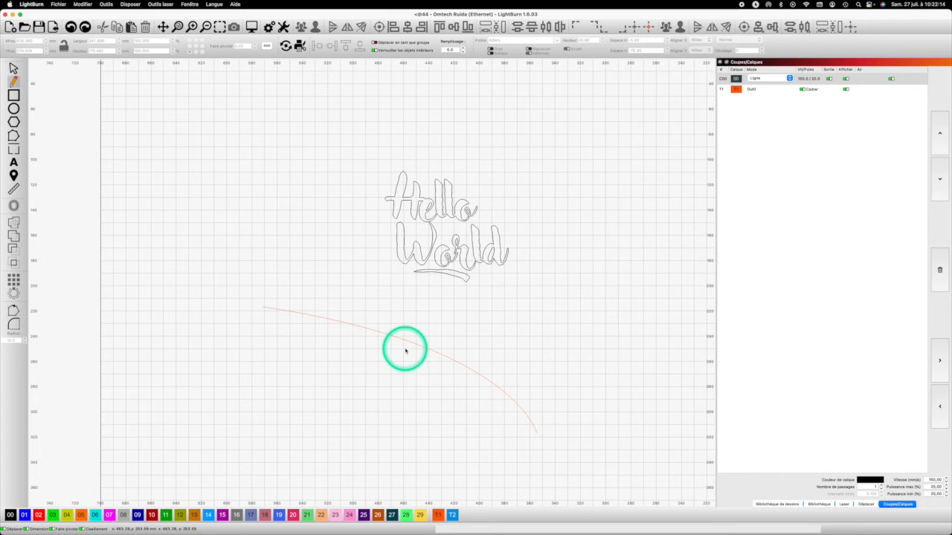
scroll(403, 350, "down", 1)
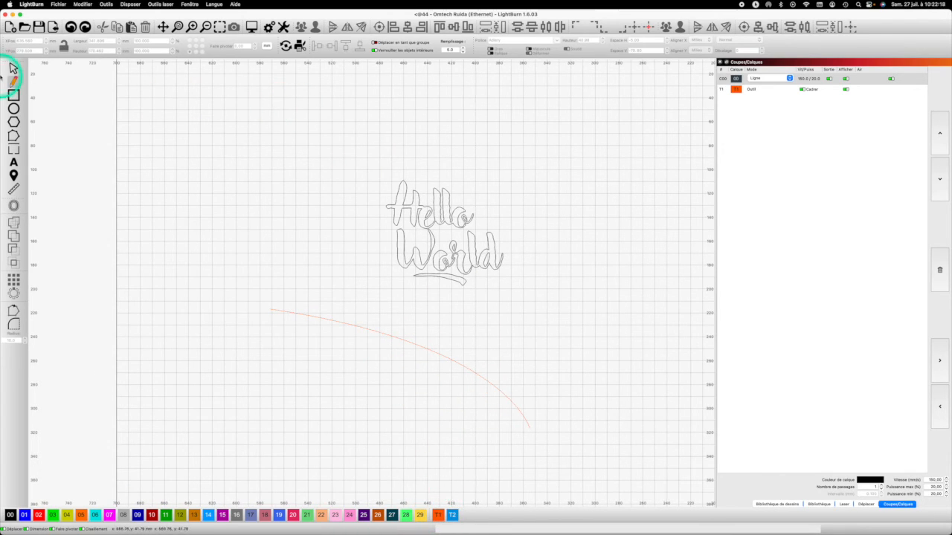
left_click(13, 68)
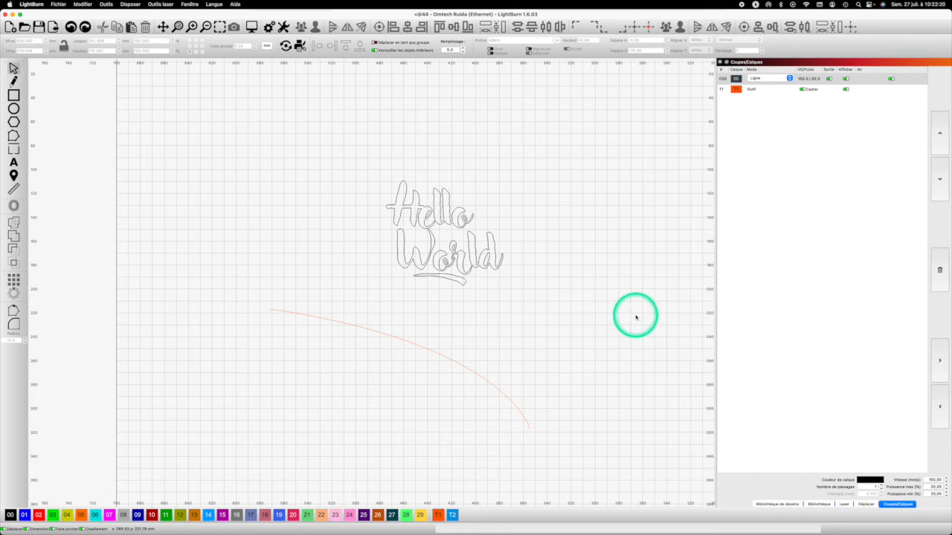
Step: Select both the Hello World text and the curved line and apply the path to the text
key("super+a")
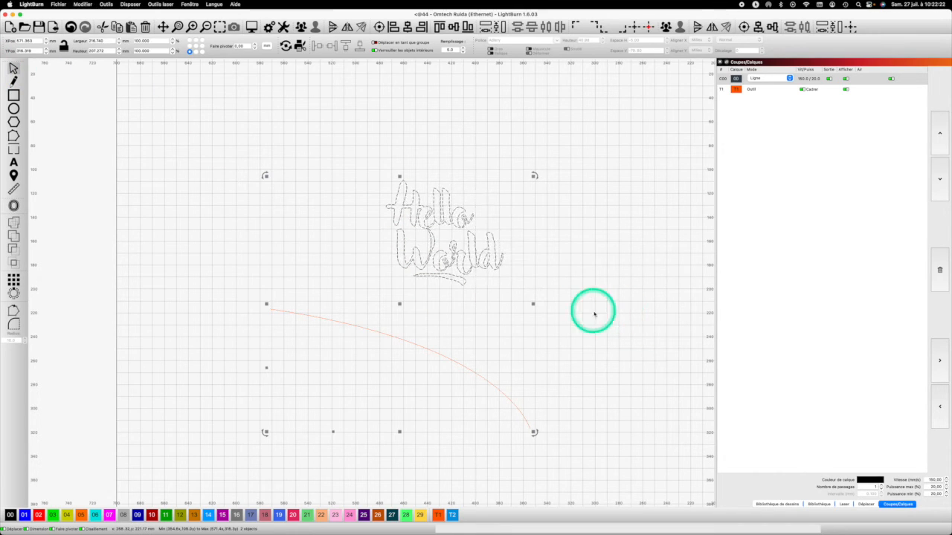
right_click(427, 311)
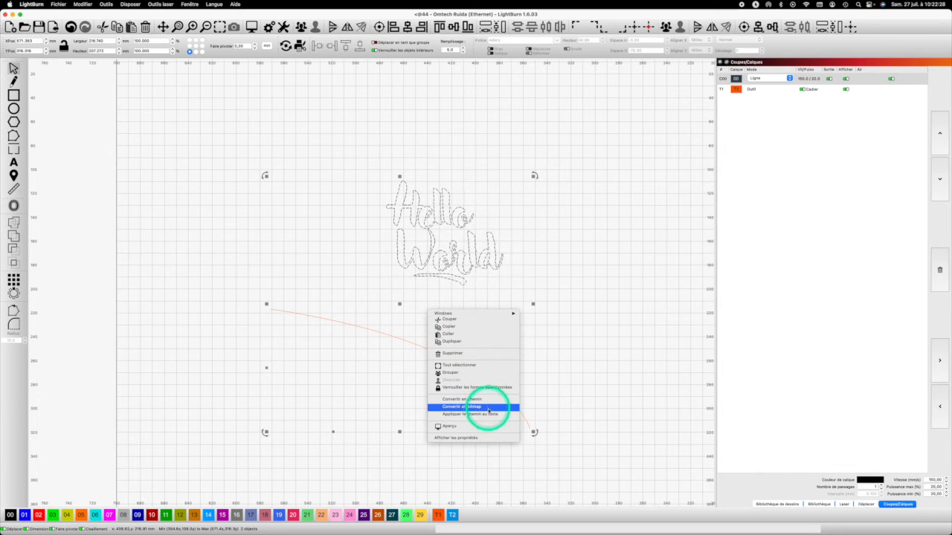
left_click(491, 415)
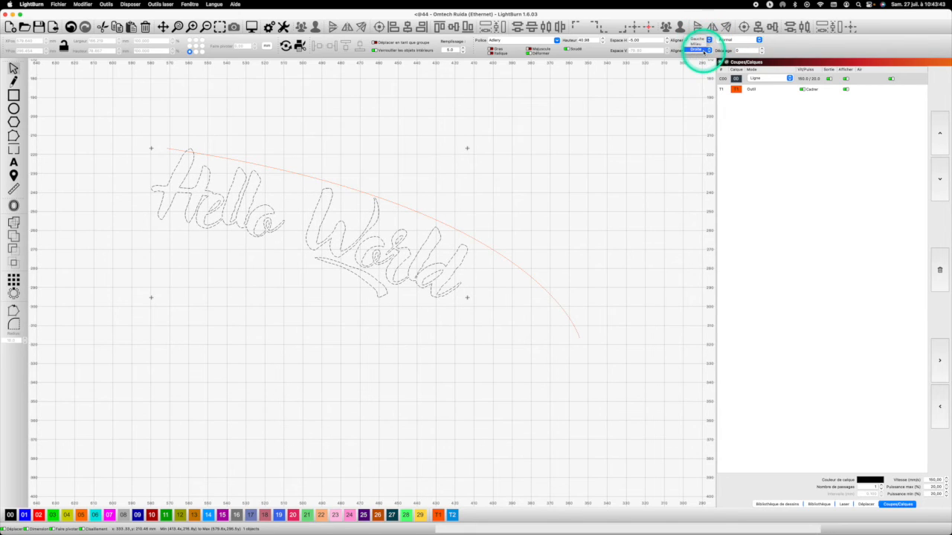
Step: Try right and middle horizontal alignment and bottom, top and middle vertical alignment on the curved text, and open the text for editing
left_click(704, 49)
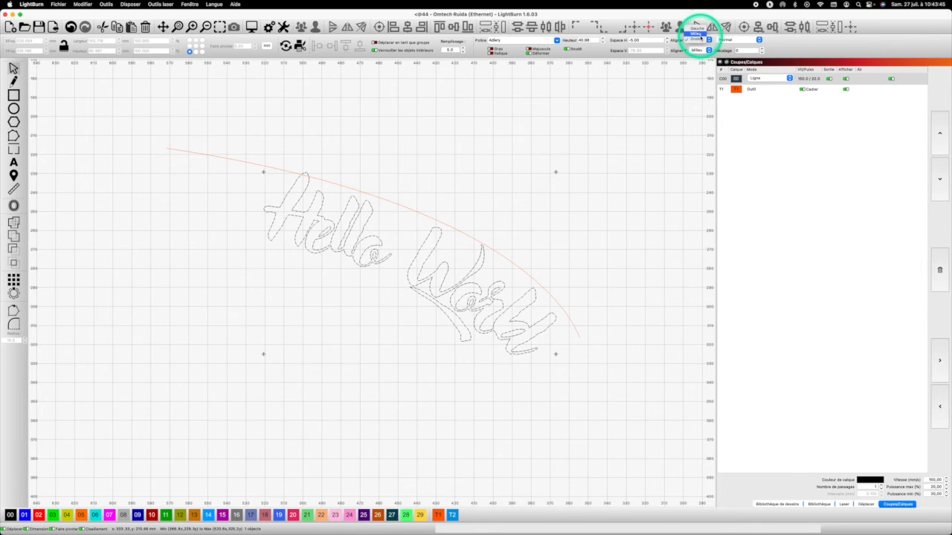
left_click(699, 35)
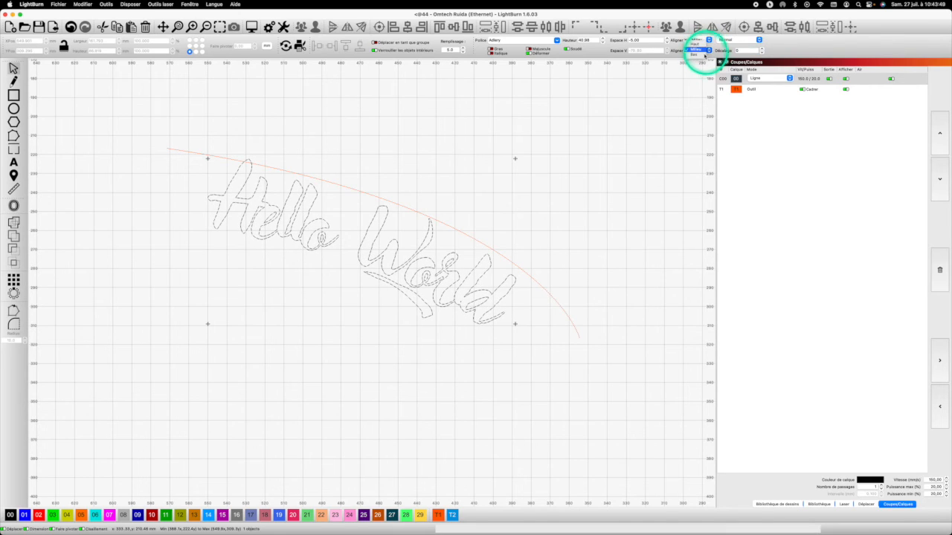
left_click(699, 55)
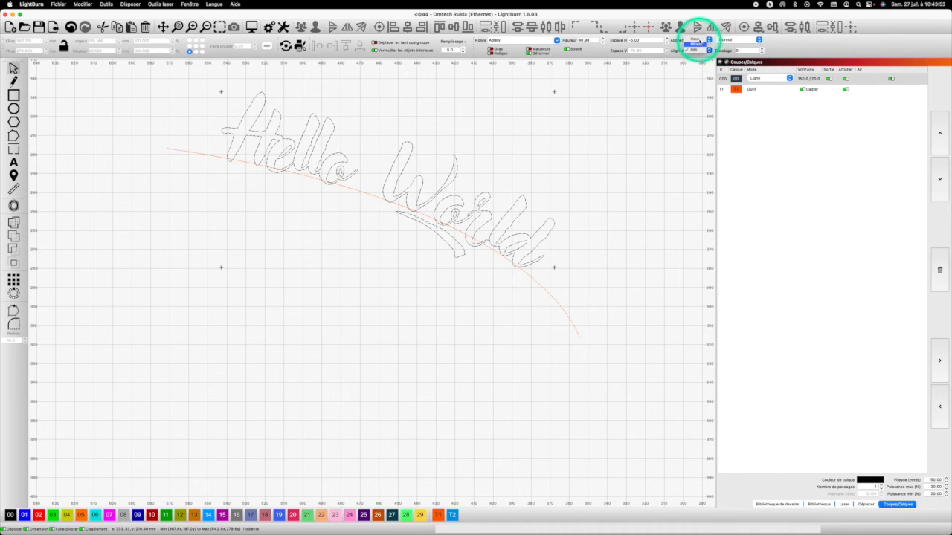
left_click(699, 39)
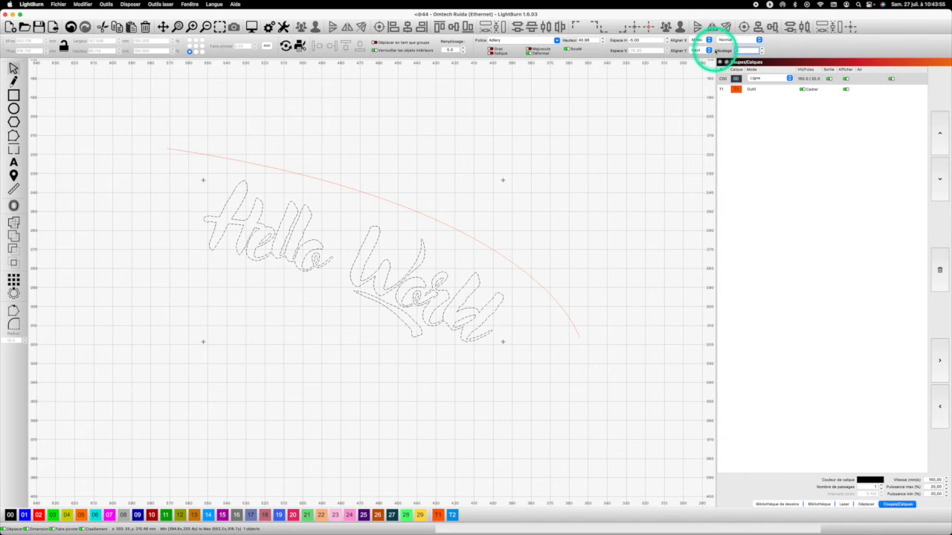
left_click(696, 55)
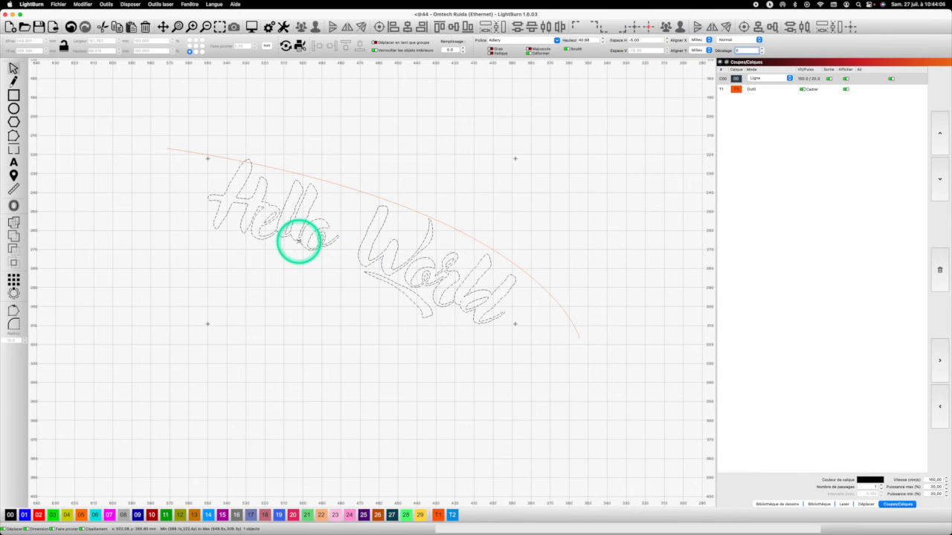
left_click(13, 162)
left_click(287, 231)
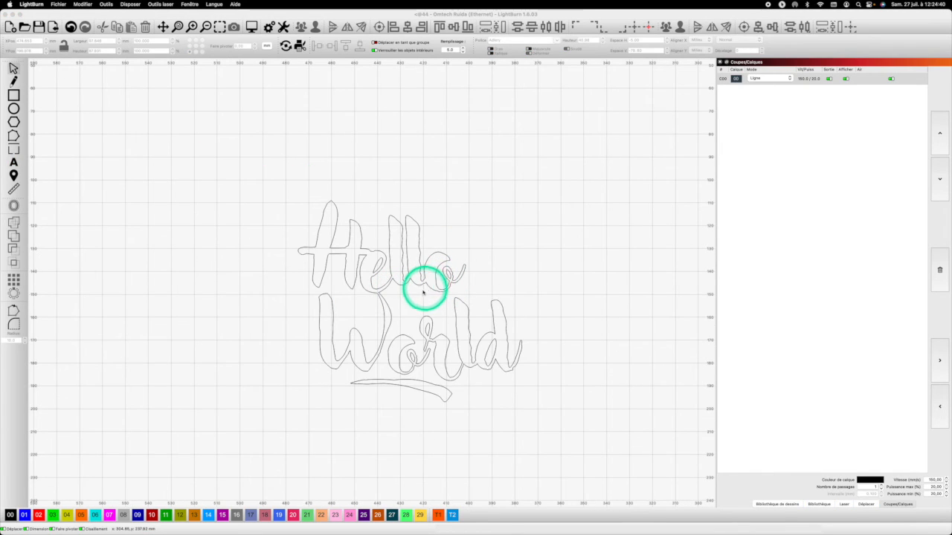
Step: Convert the two-line Hello World text to a path and deselect it
left_click(456, 327)
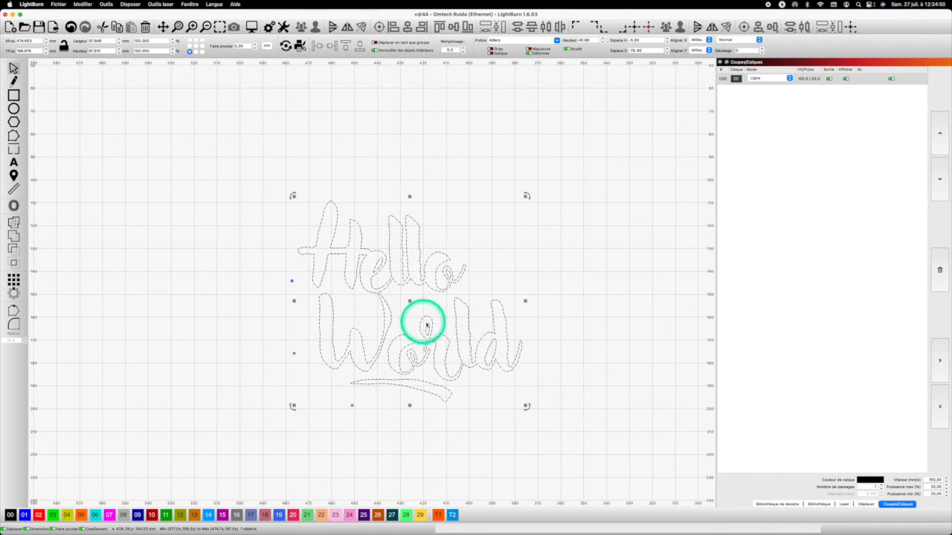
right_click(429, 325)
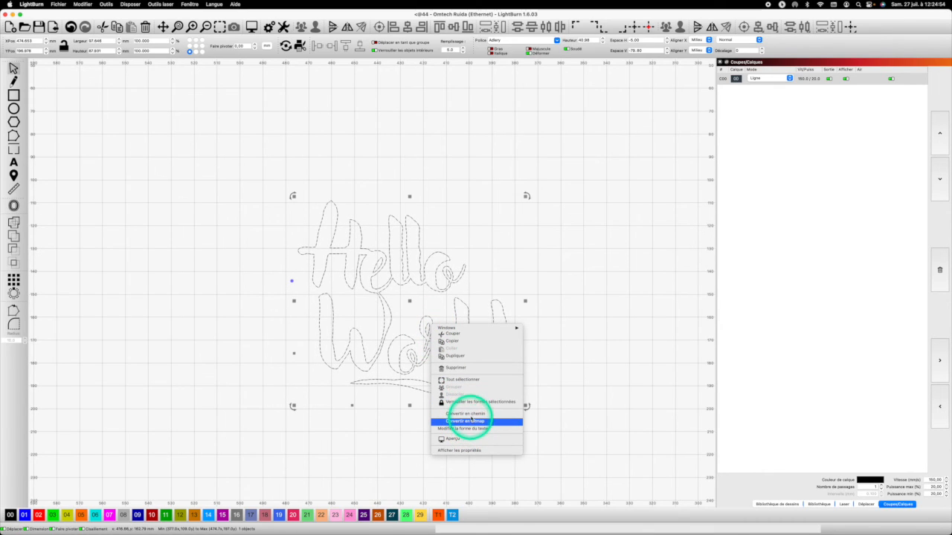
left_click(472, 414)
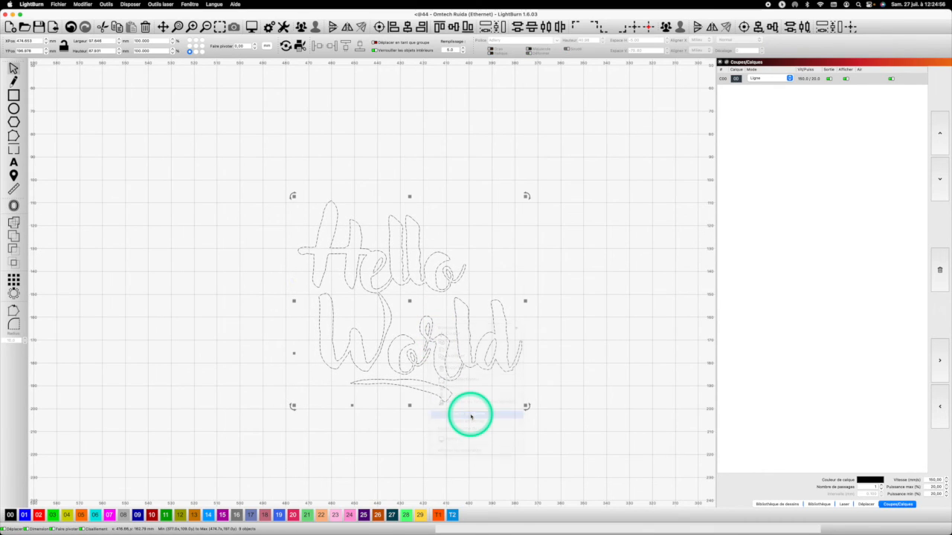
left_click(540, 369)
Step: Group the joined letters rld of World together with their inner contours
left_click(484, 340)
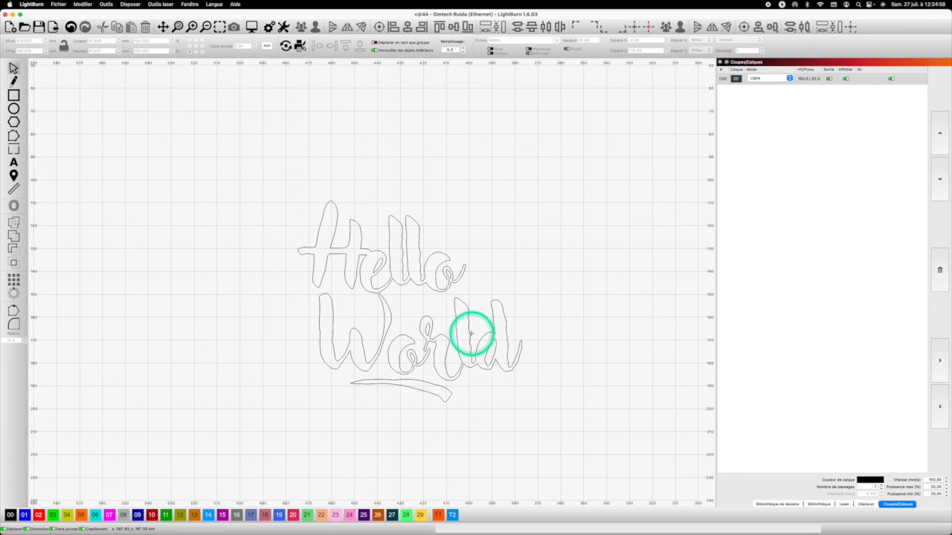
left_click(470, 334)
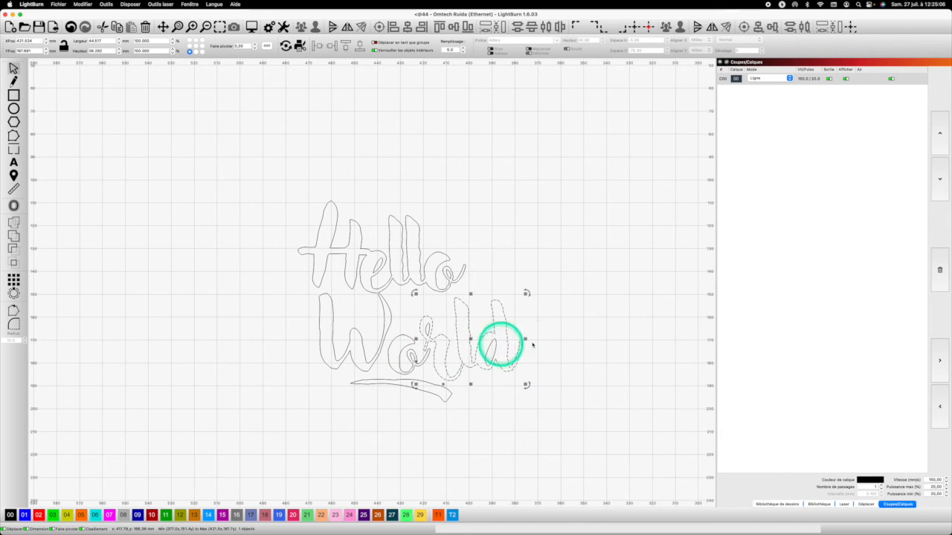
left_click(557, 334)
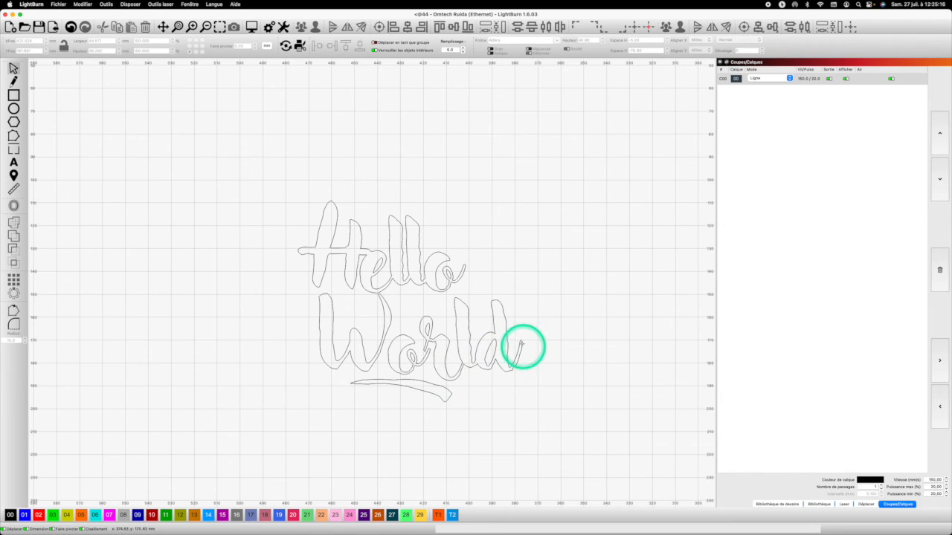
left_click_drag(534, 342, 428, 334)
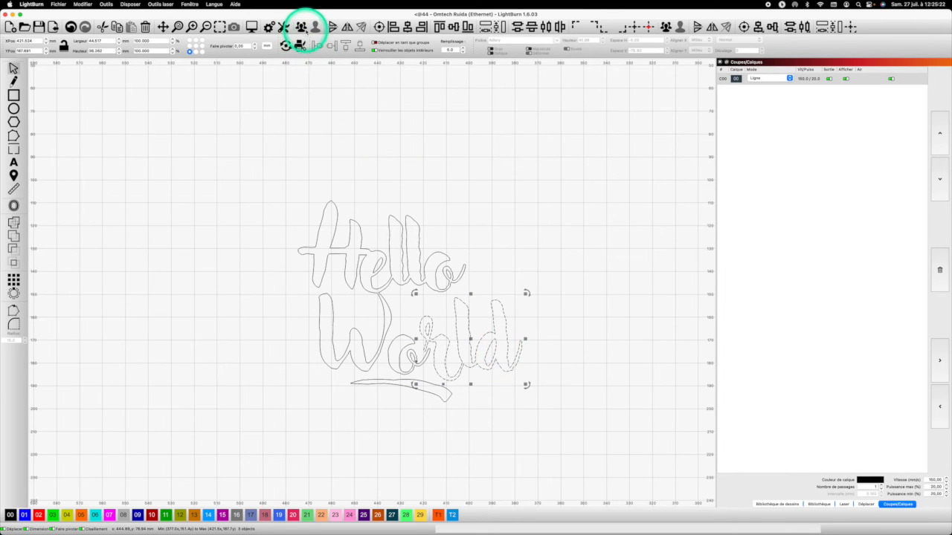
left_click(307, 25)
left_click(633, 355)
Step: Group the letter o of World with its small inner contour, after checking that both are separate shapes
left_click(415, 363)
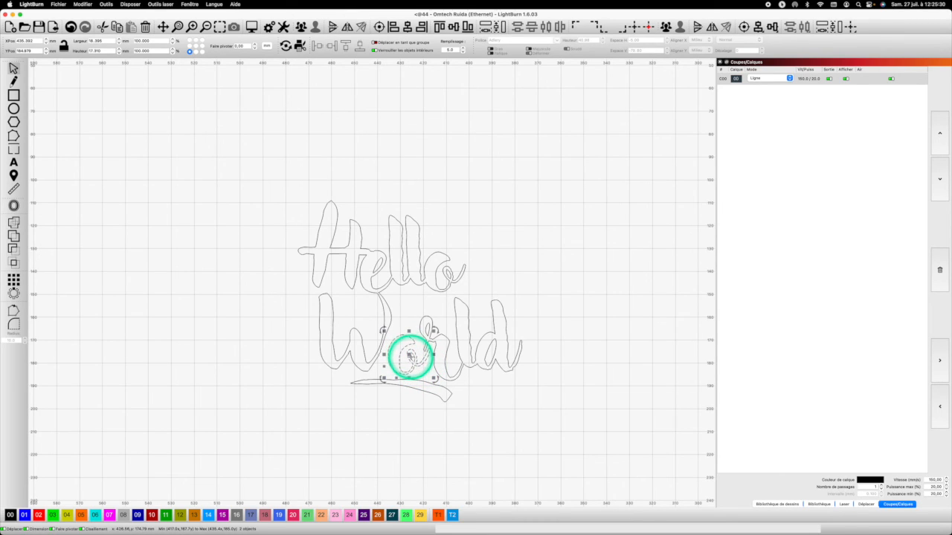
left_click(425, 367)
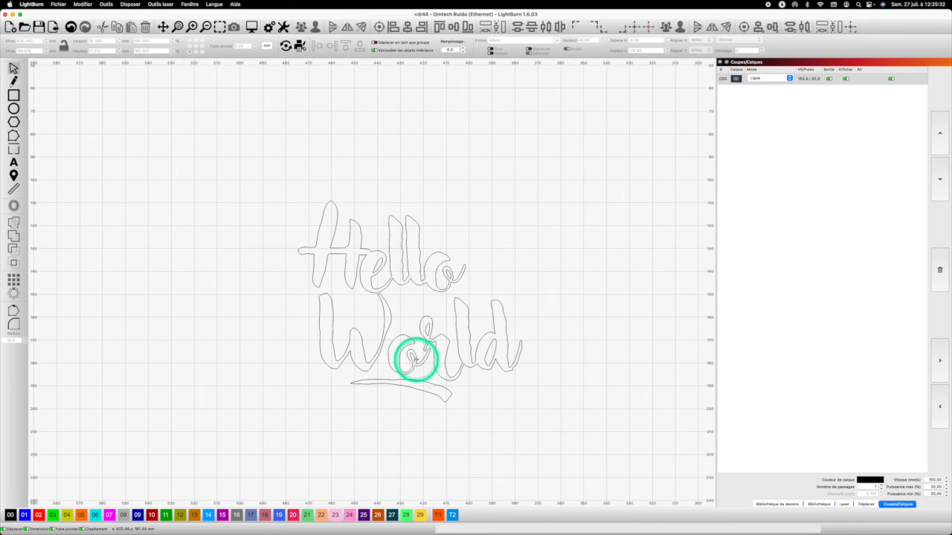
left_click(417, 359)
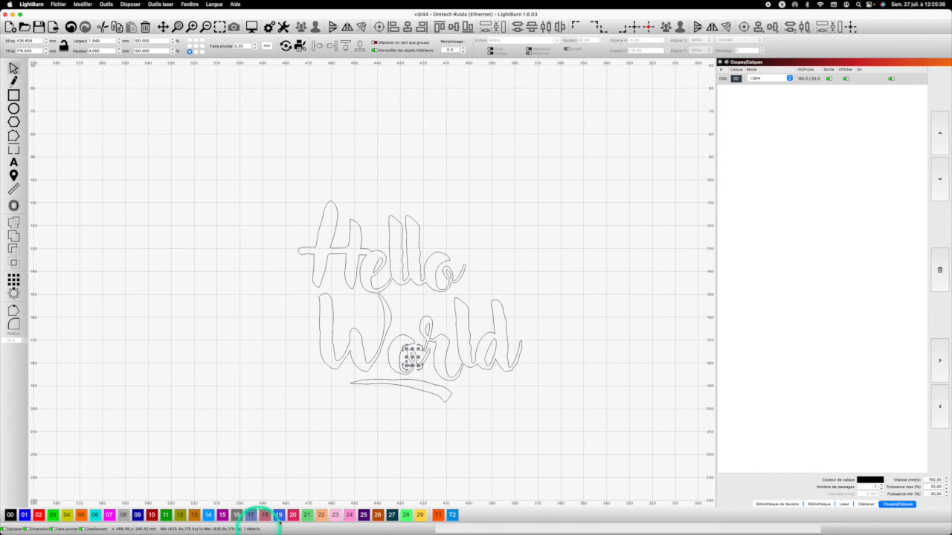
left_click(425, 370)
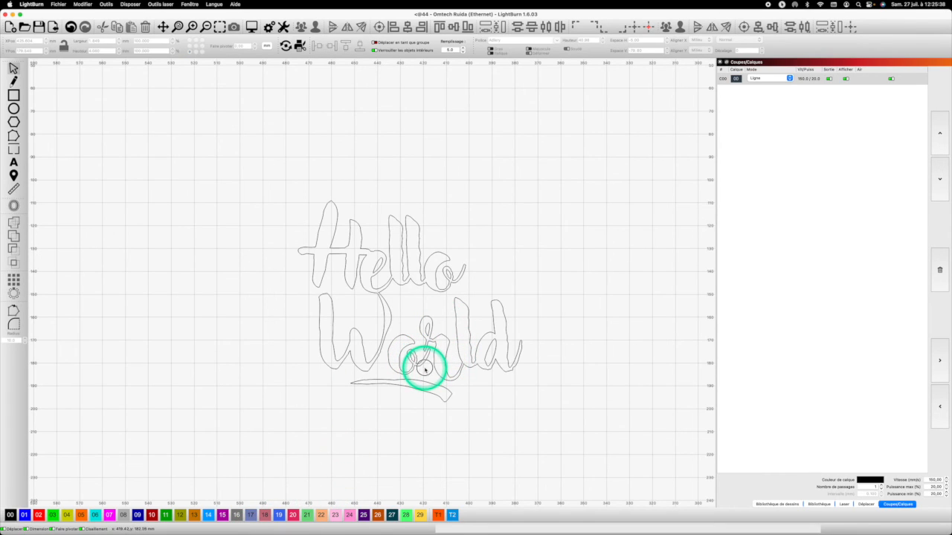
left_click(410, 359)
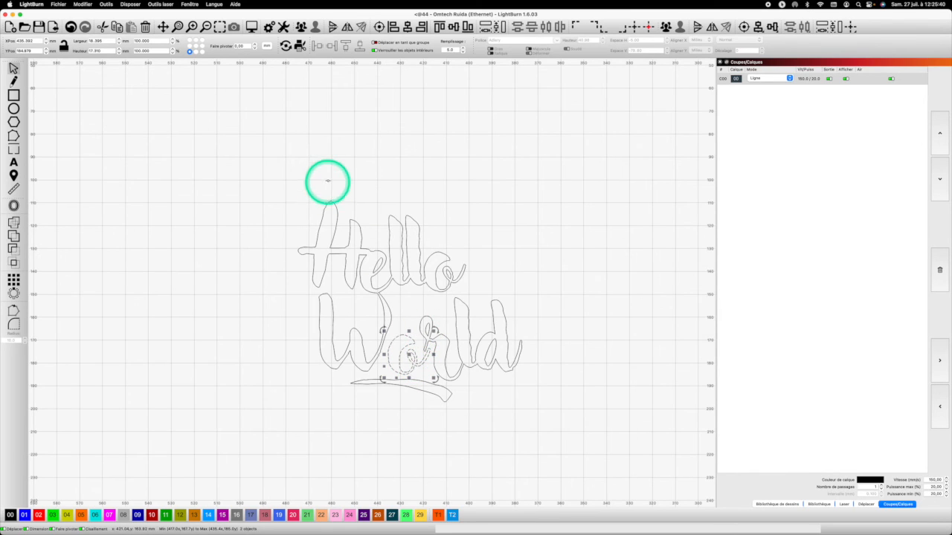
left_click(300, 27)
left_click(527, 404)
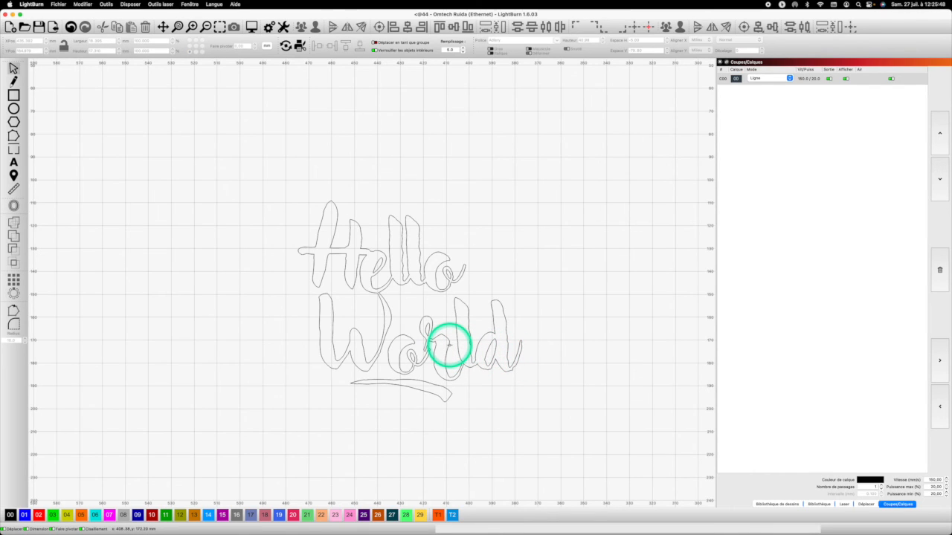
Step: Move the rld group about 1.7 mm to the right and 0.7 mm down to adjust its overlap with the o
left_click(448, 344)
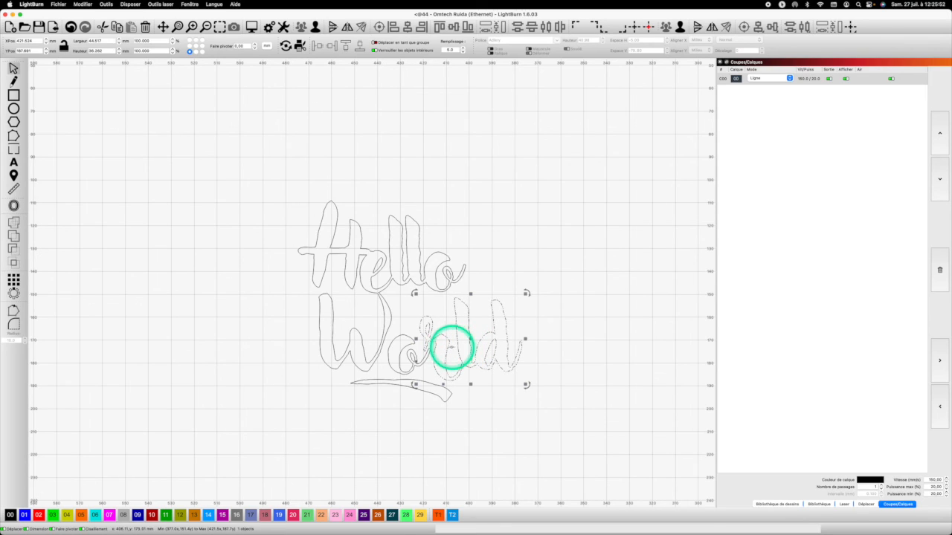
left_click_drag(449, 345, 450, 346)
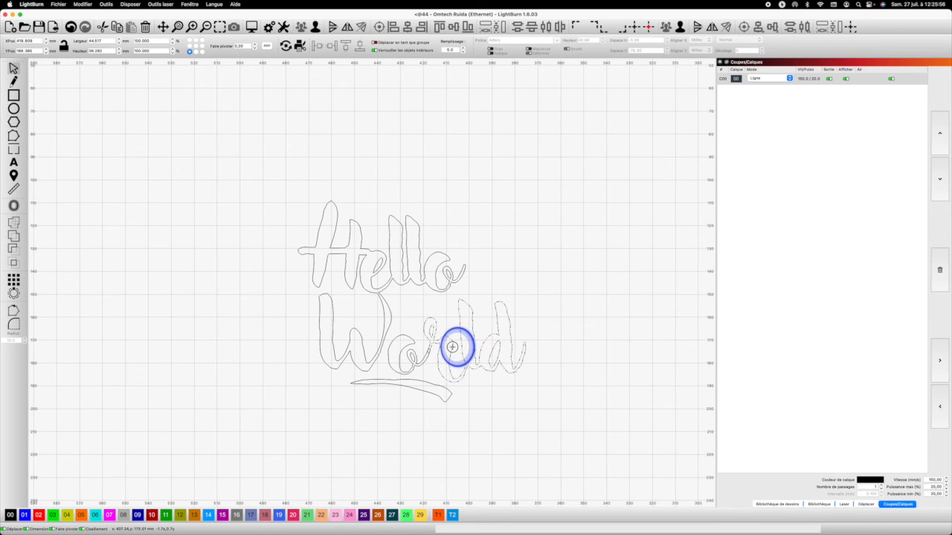
left_click_drag(452, 347, 453, 347)
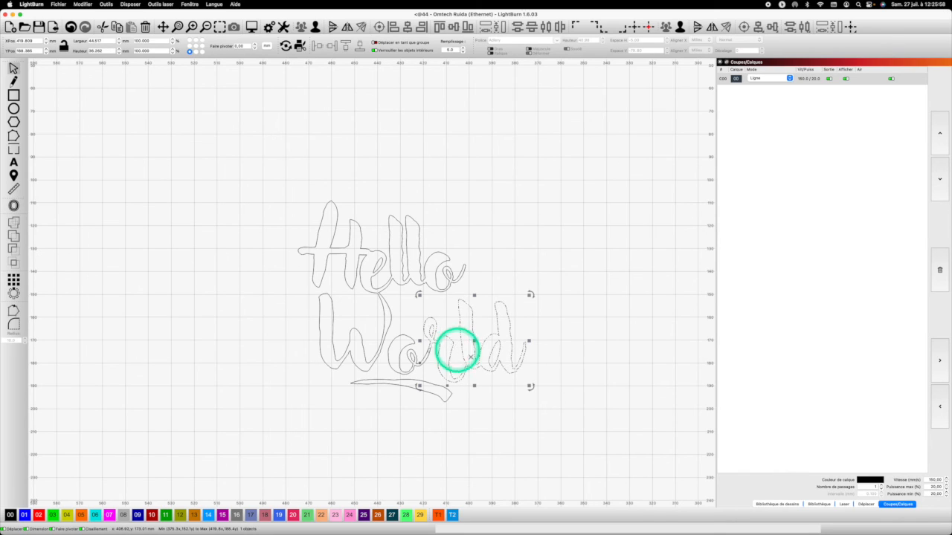
Step: Select the o and rld groups of World and weld them into one shape
left_click(570, 345)
left_click_drag(493, 348, 493, 349)
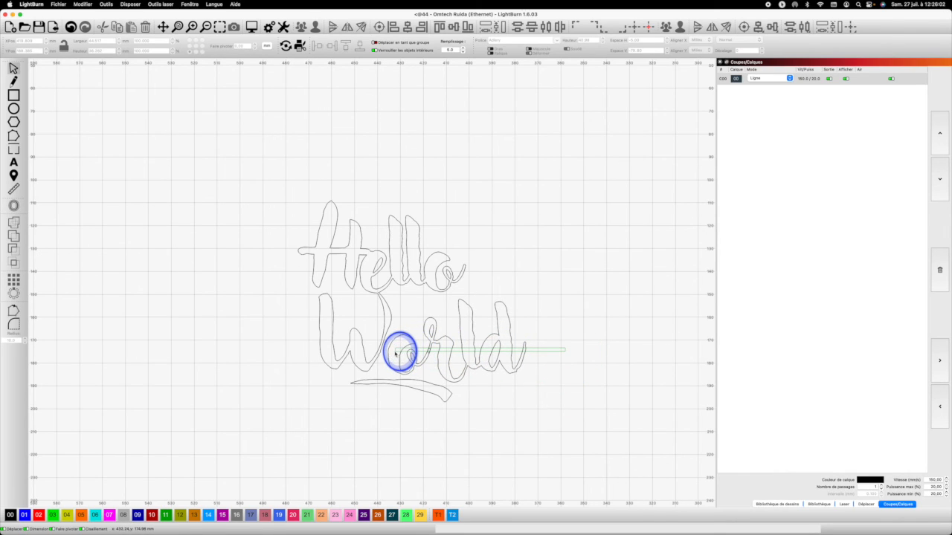
left_click_drag(396, 354, 404, 352)
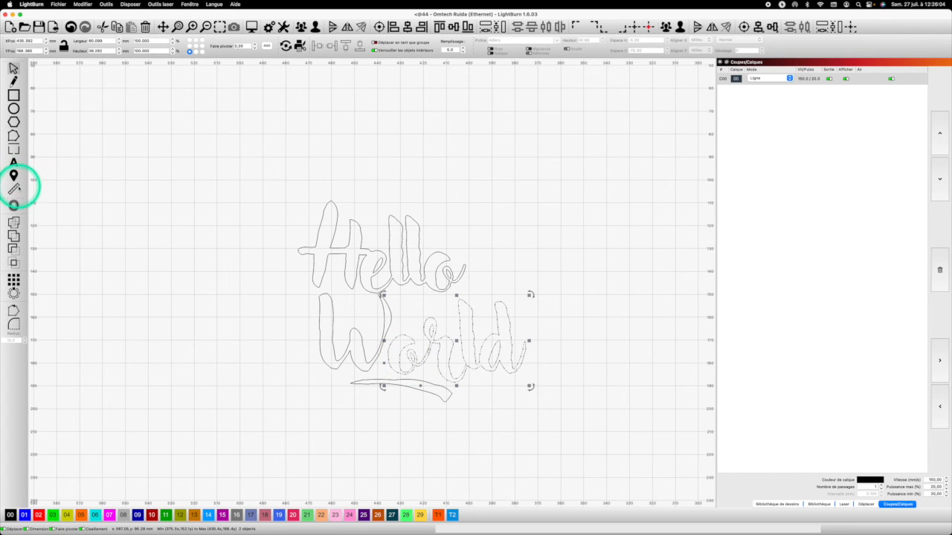
left_click(13, 221)
left_click(623, 290)
Step: Move the welded orld shape slightly left so that it overlaps the W of World
left_click(417, 356)
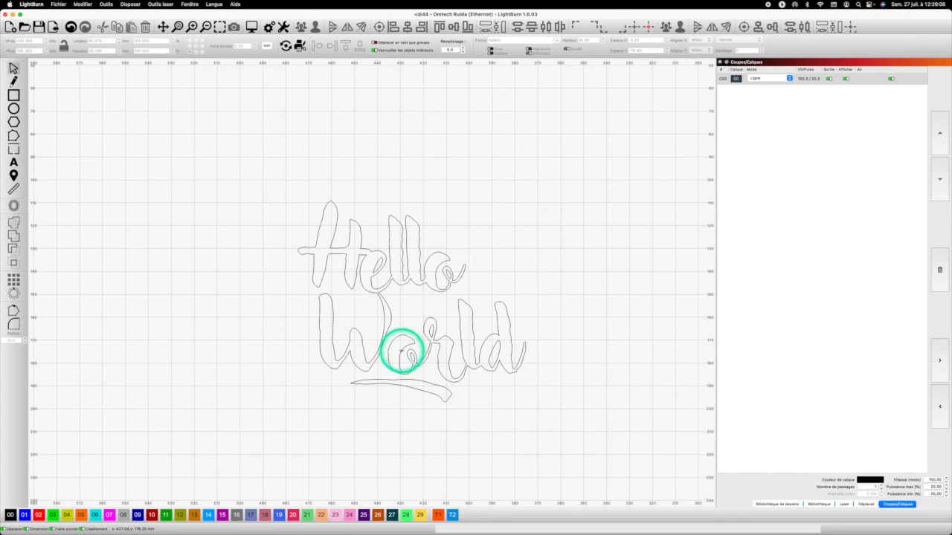
left_click(388, 346)
left_click_drag(388, 346, 384, 344)
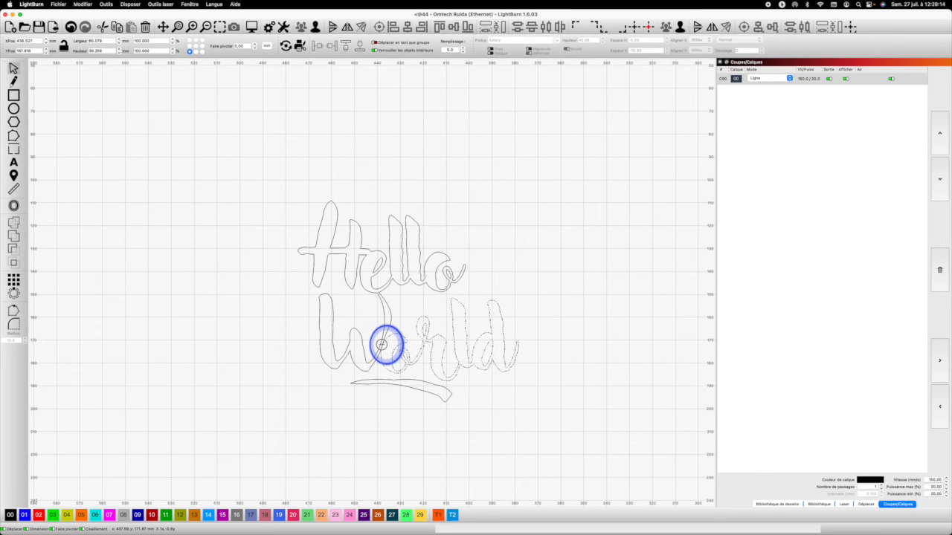
left_click(384, 343)
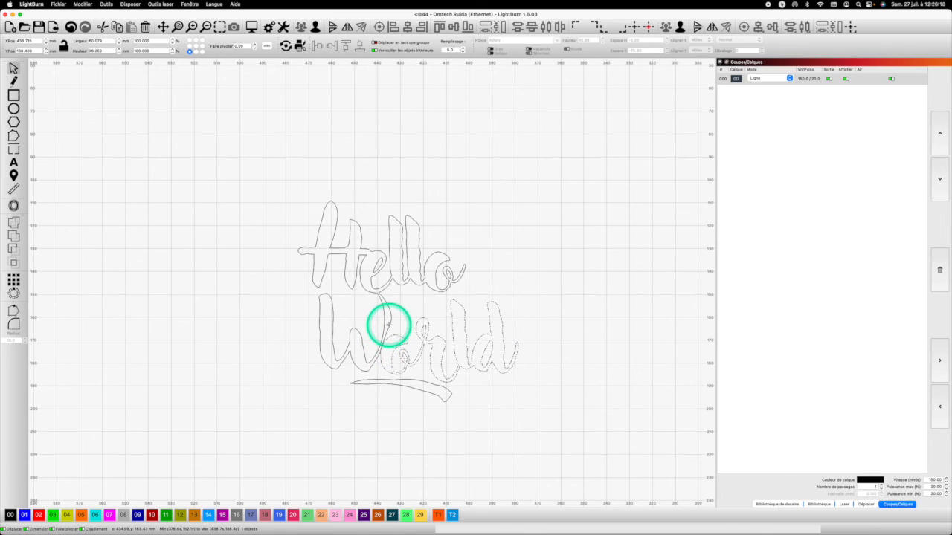
Step: Select the Hello W shape and the overlapping orld shape and weld them into one outline
key("ctrl+a")
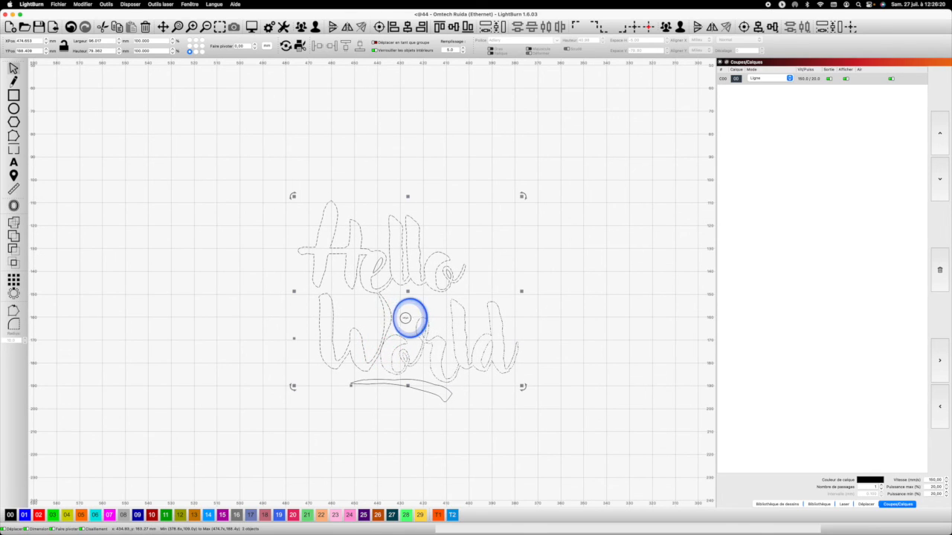
left_click(350, 366)
left_click(354, 359)
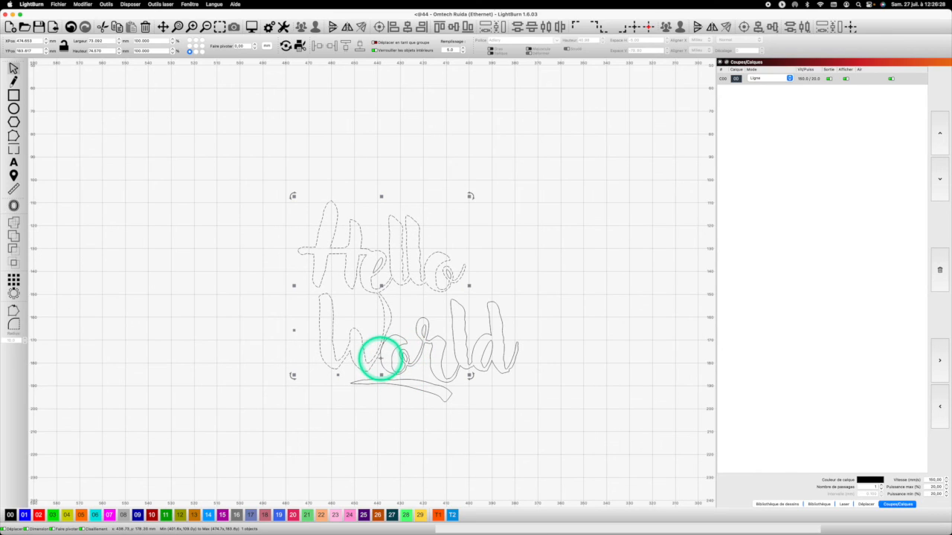
left_click(383, 357, "shift")
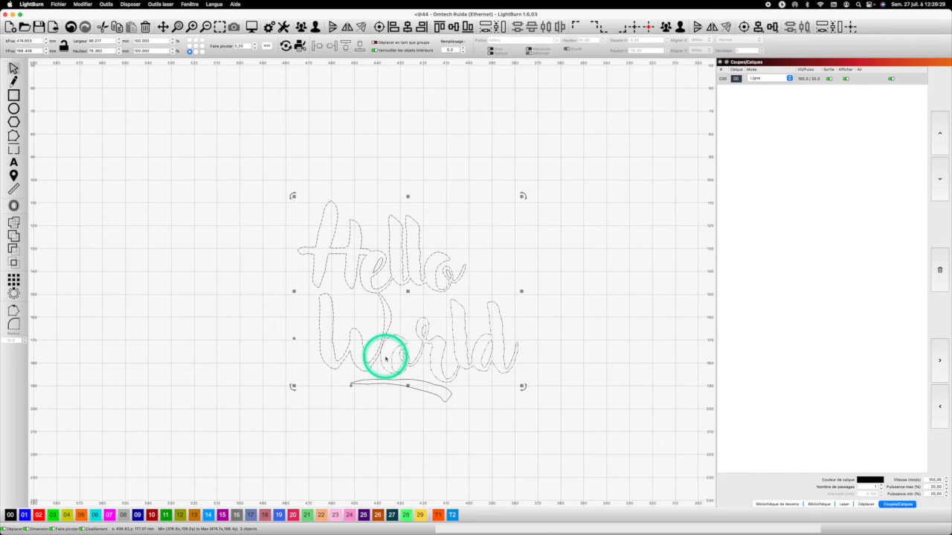
left_click(13, 223)
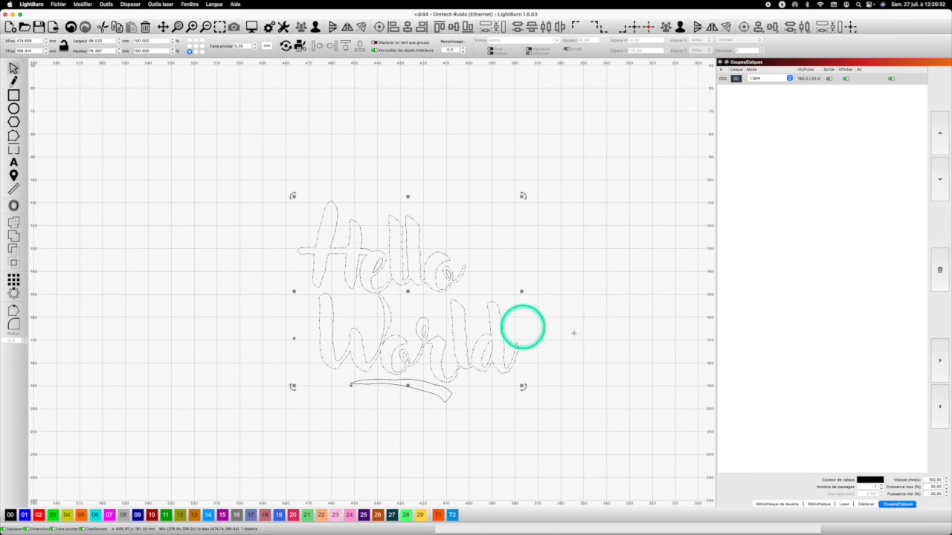
Step: Delete the separate underline stroke beneath World
left_click(583, 364)
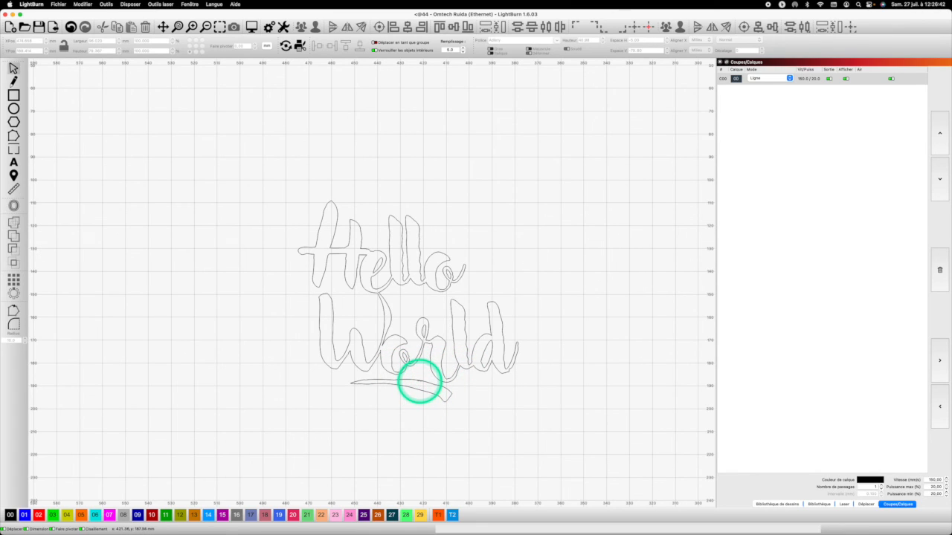
left_click(421, 382)
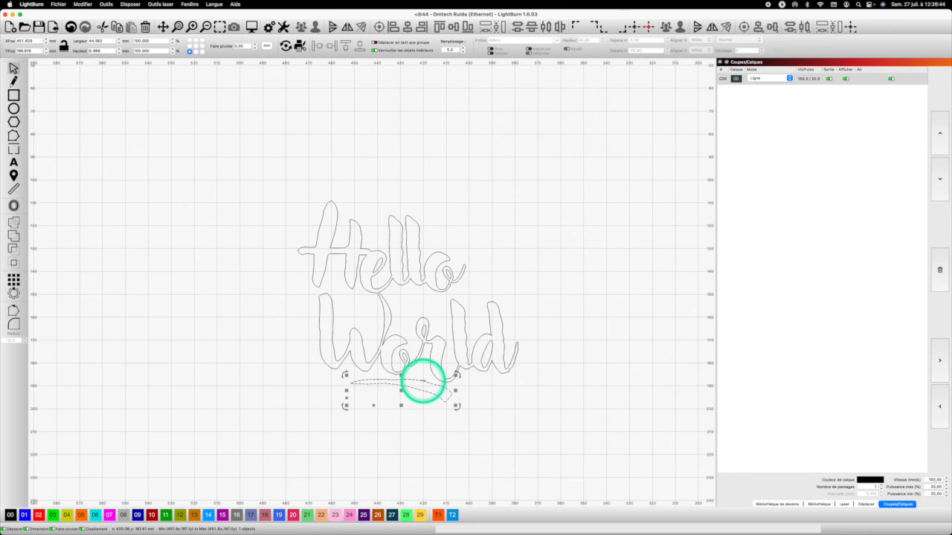
key("Delete")
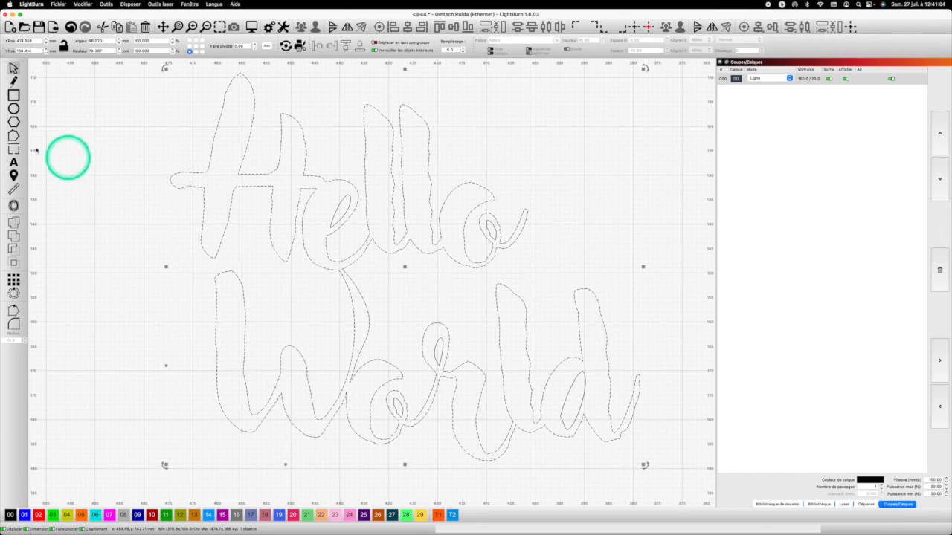
Step: Inspect the nodes of the welded Hello World outline with the node editing tool and return to selection mode
left_click(14, 136)
left_click(14, 136)
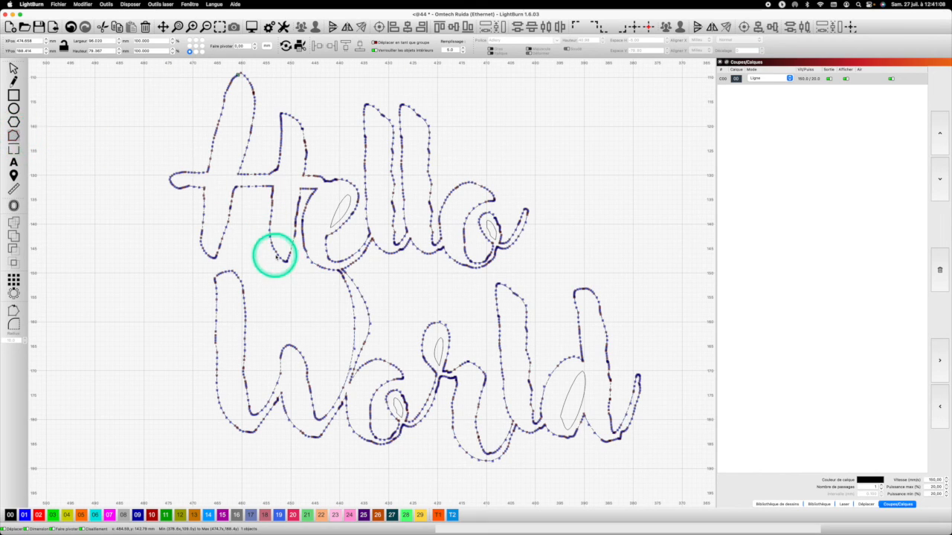
left_click(13, 69)
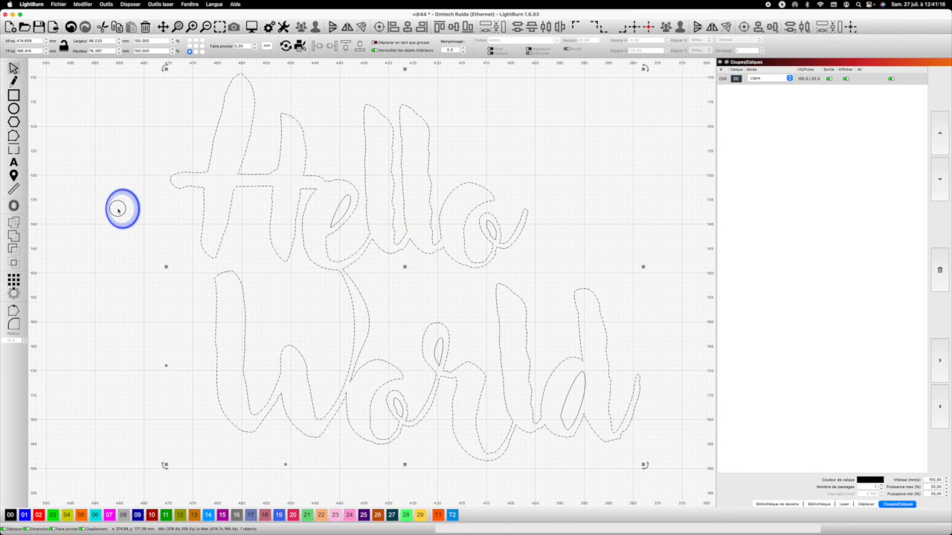
Step: Apply a 16-point deformation to all the lettering, spreading the top corners symmetrically outward by about 9 mm and bowing the bottom edge downward
left_click(118, 184)
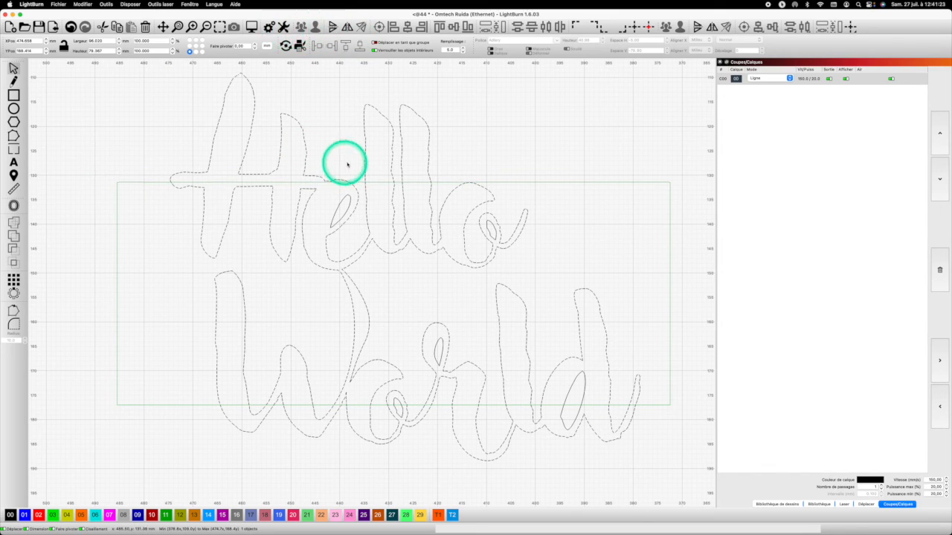
key("super+a")
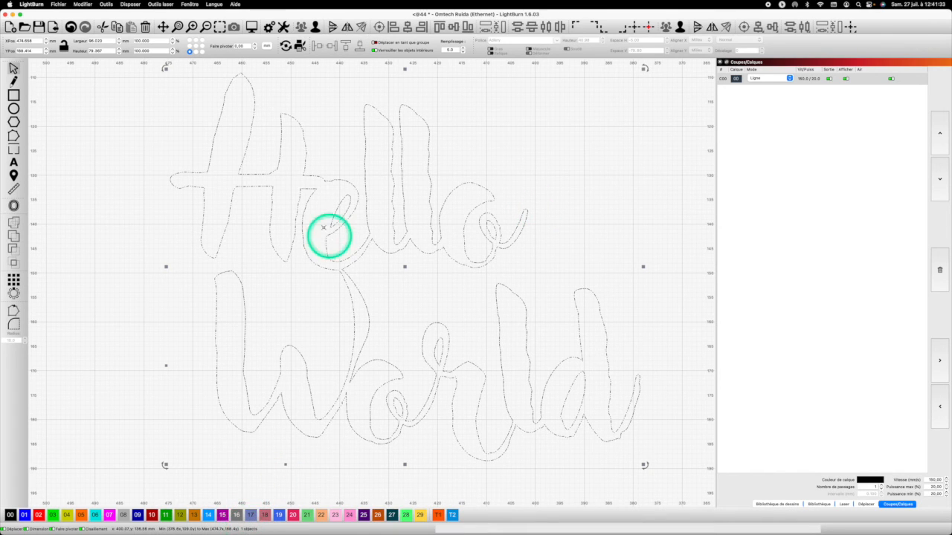
left_click(108, 6)
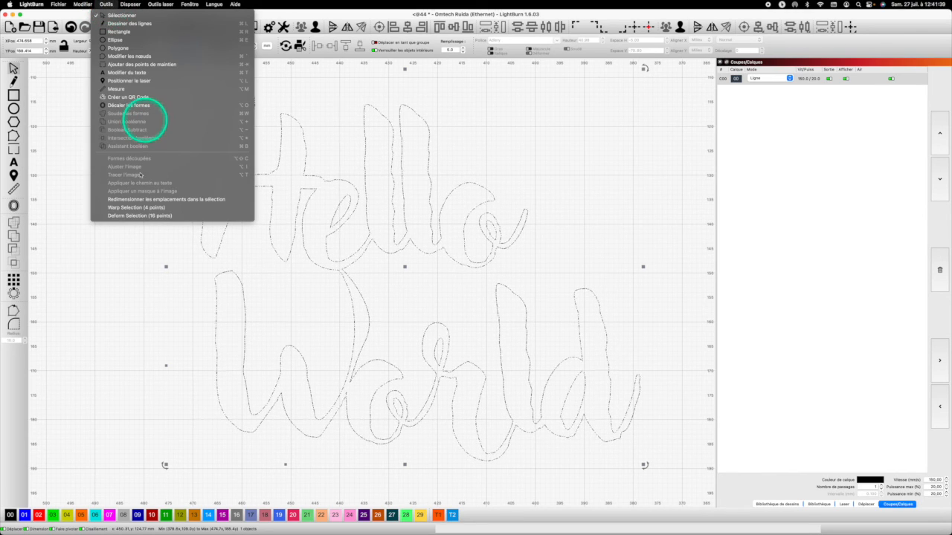
left_click(134, 216)
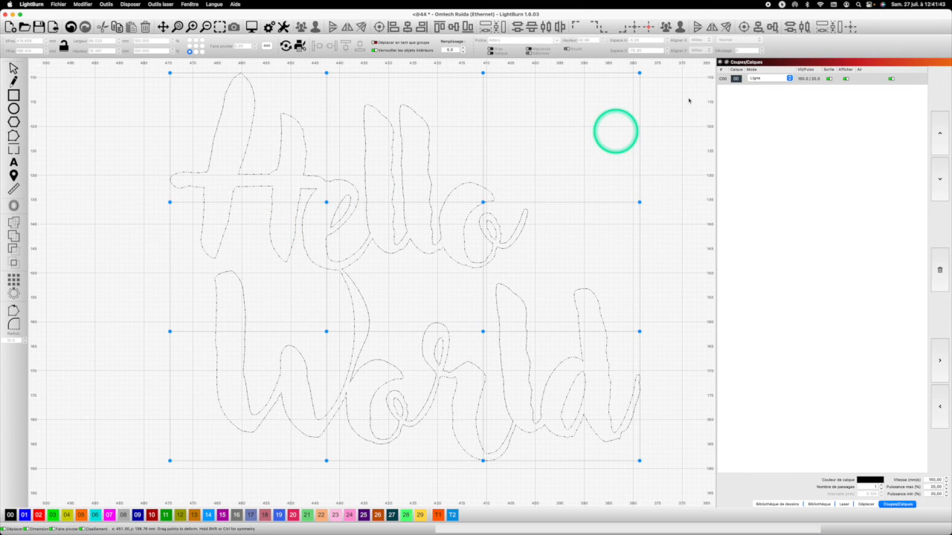
left_click_drag(646, 73, 686, 79)
key("shift")
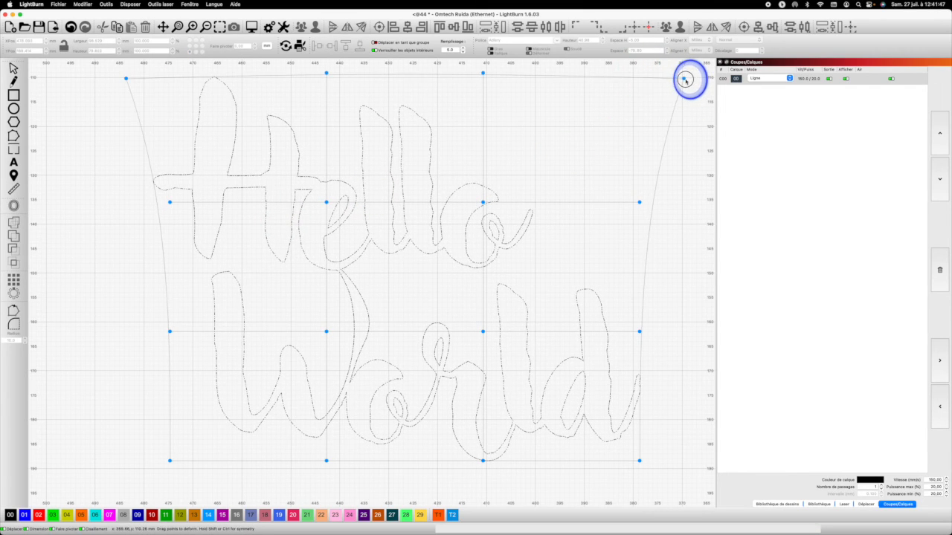
left_click_drag(326, 462, 328, 494)
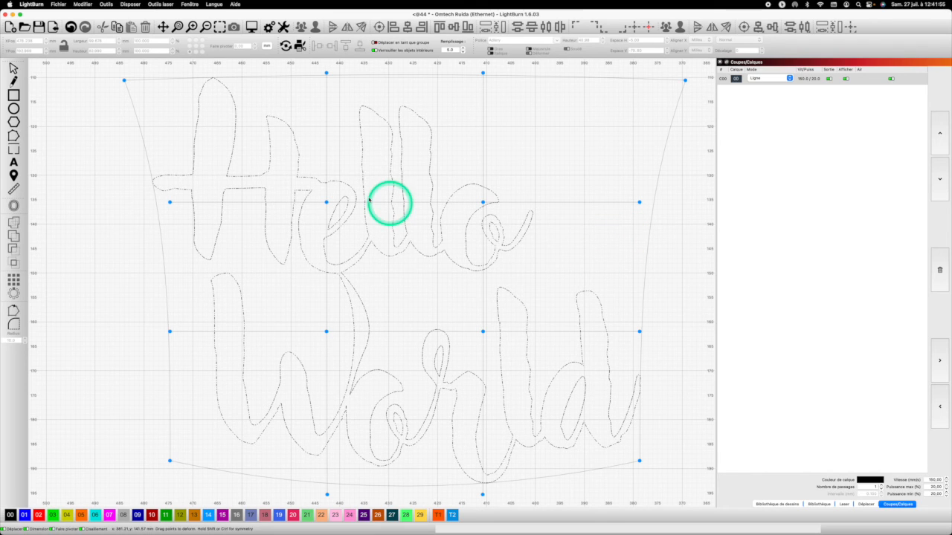
left_click(106, 4)
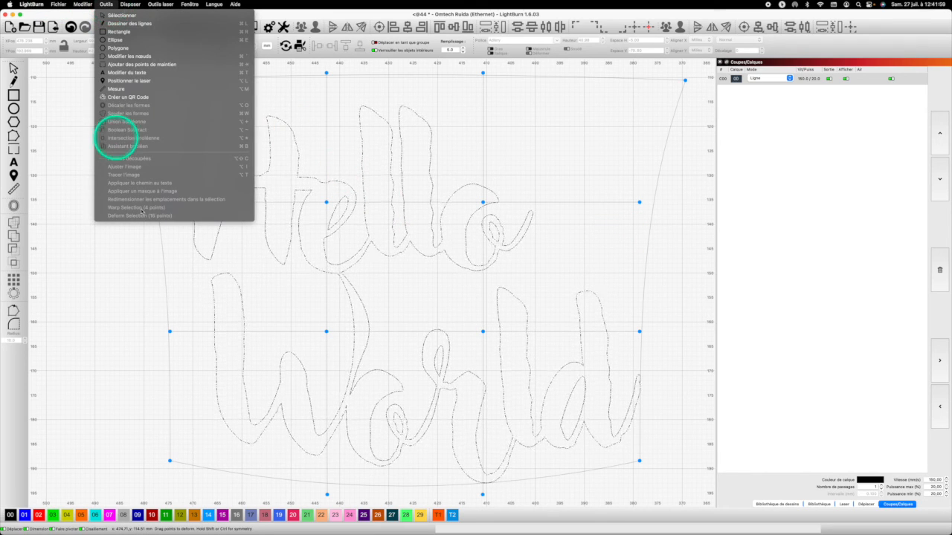
left_click(127, 291)
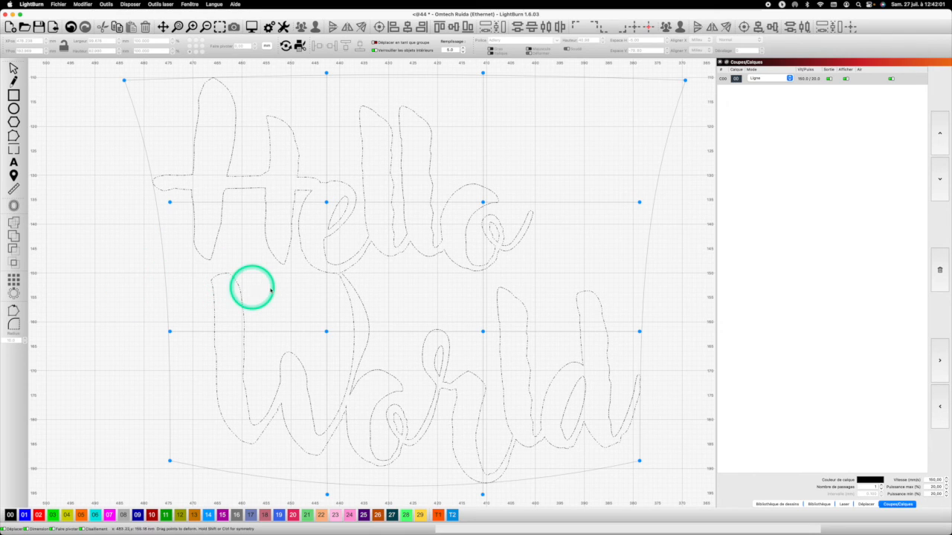